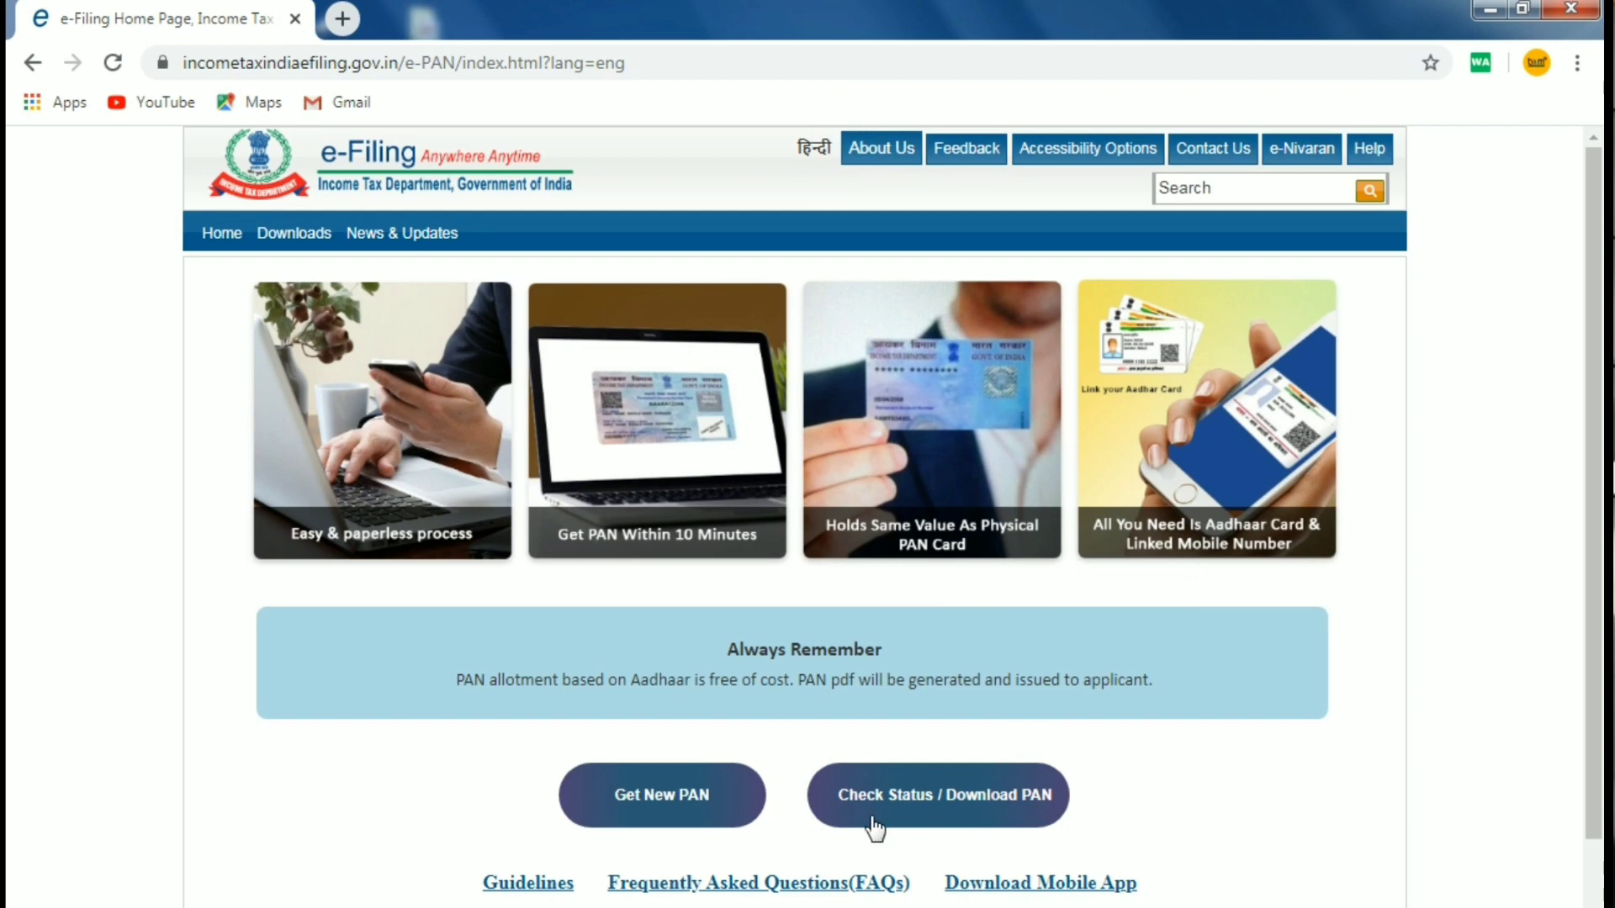
Start a Get New PAN application with the Aadhaar number and captcha, confirm eligibility, and request the Aadhaar OTP
{"action": "left_click", "coordinate": [665, 803]}
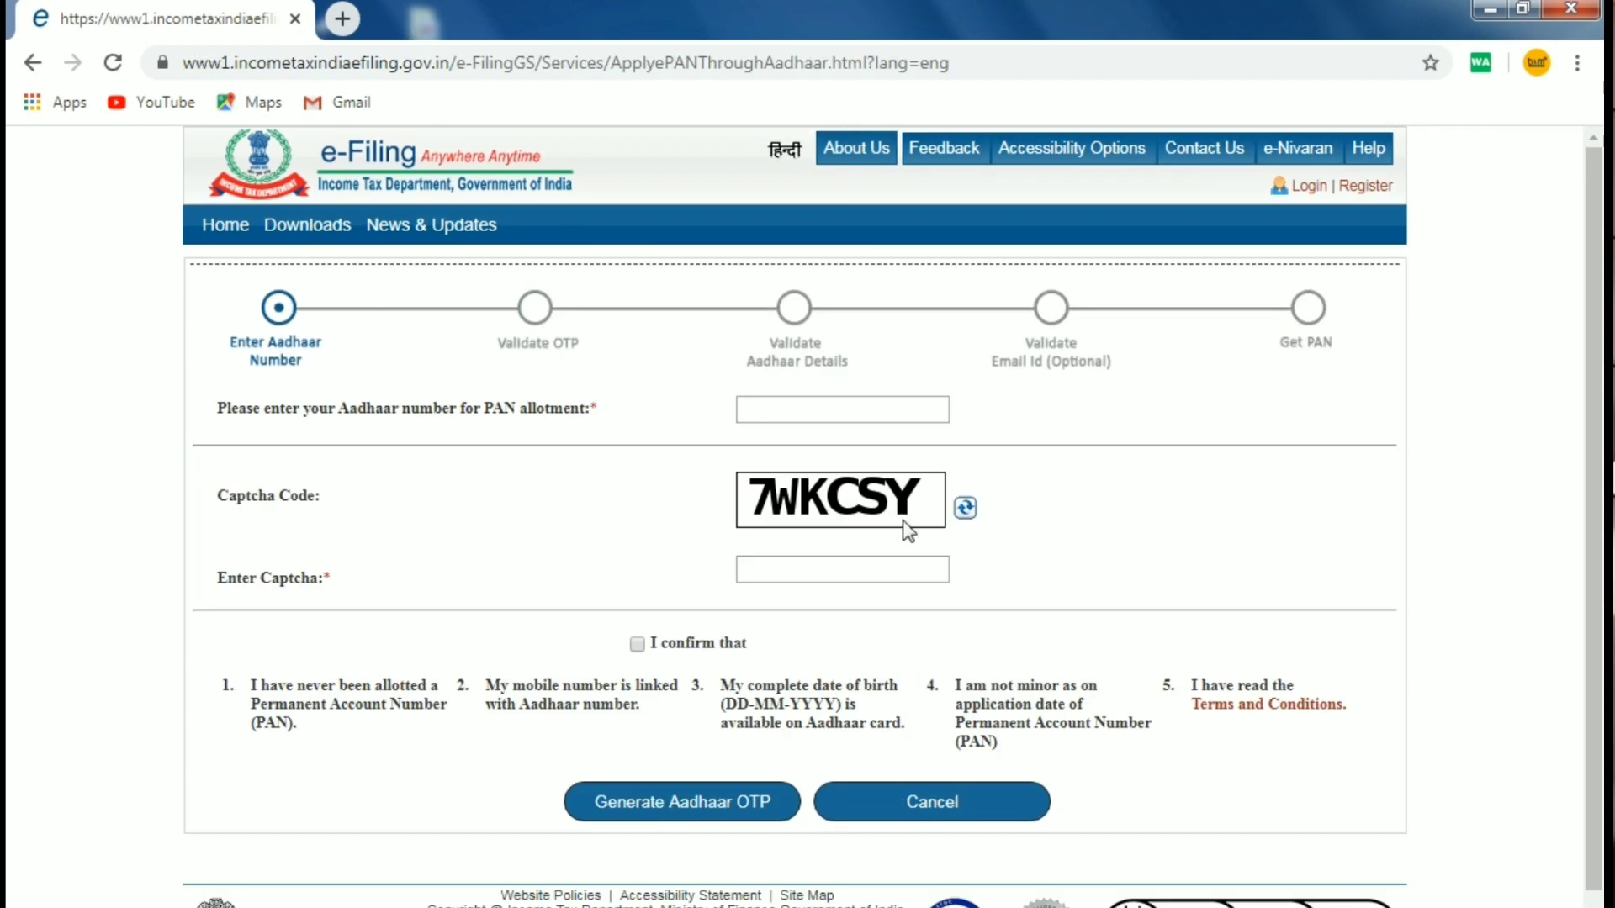
{"action": "left_click", "coordinate": [817, 410]}
{"action": "type", "text": "9"}
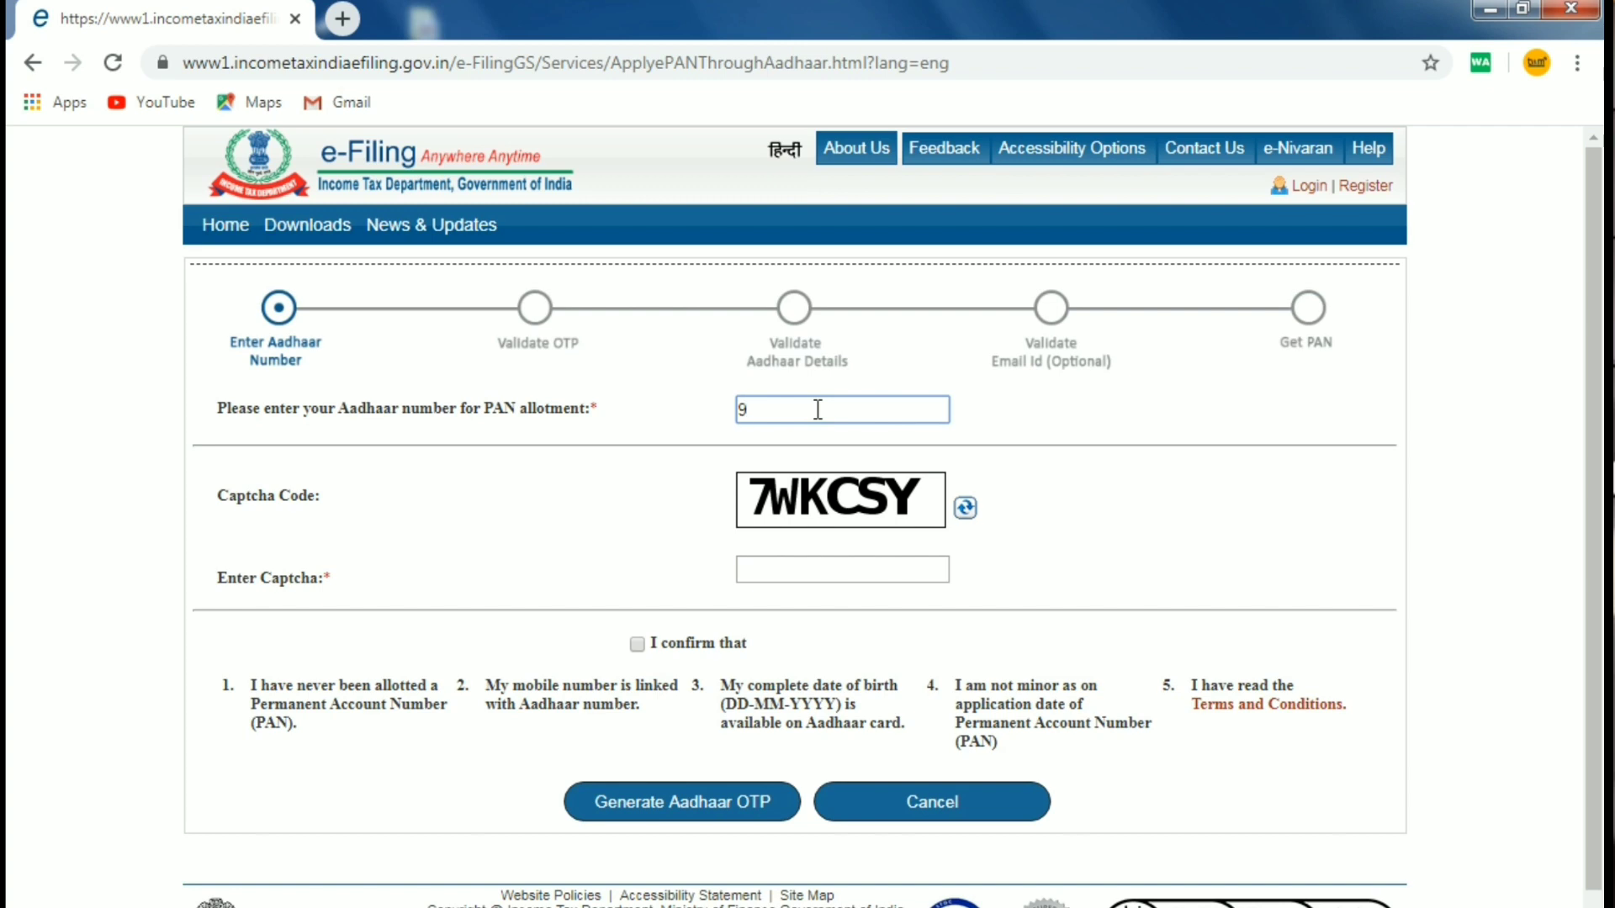
{"action": "type", "text": "698"}
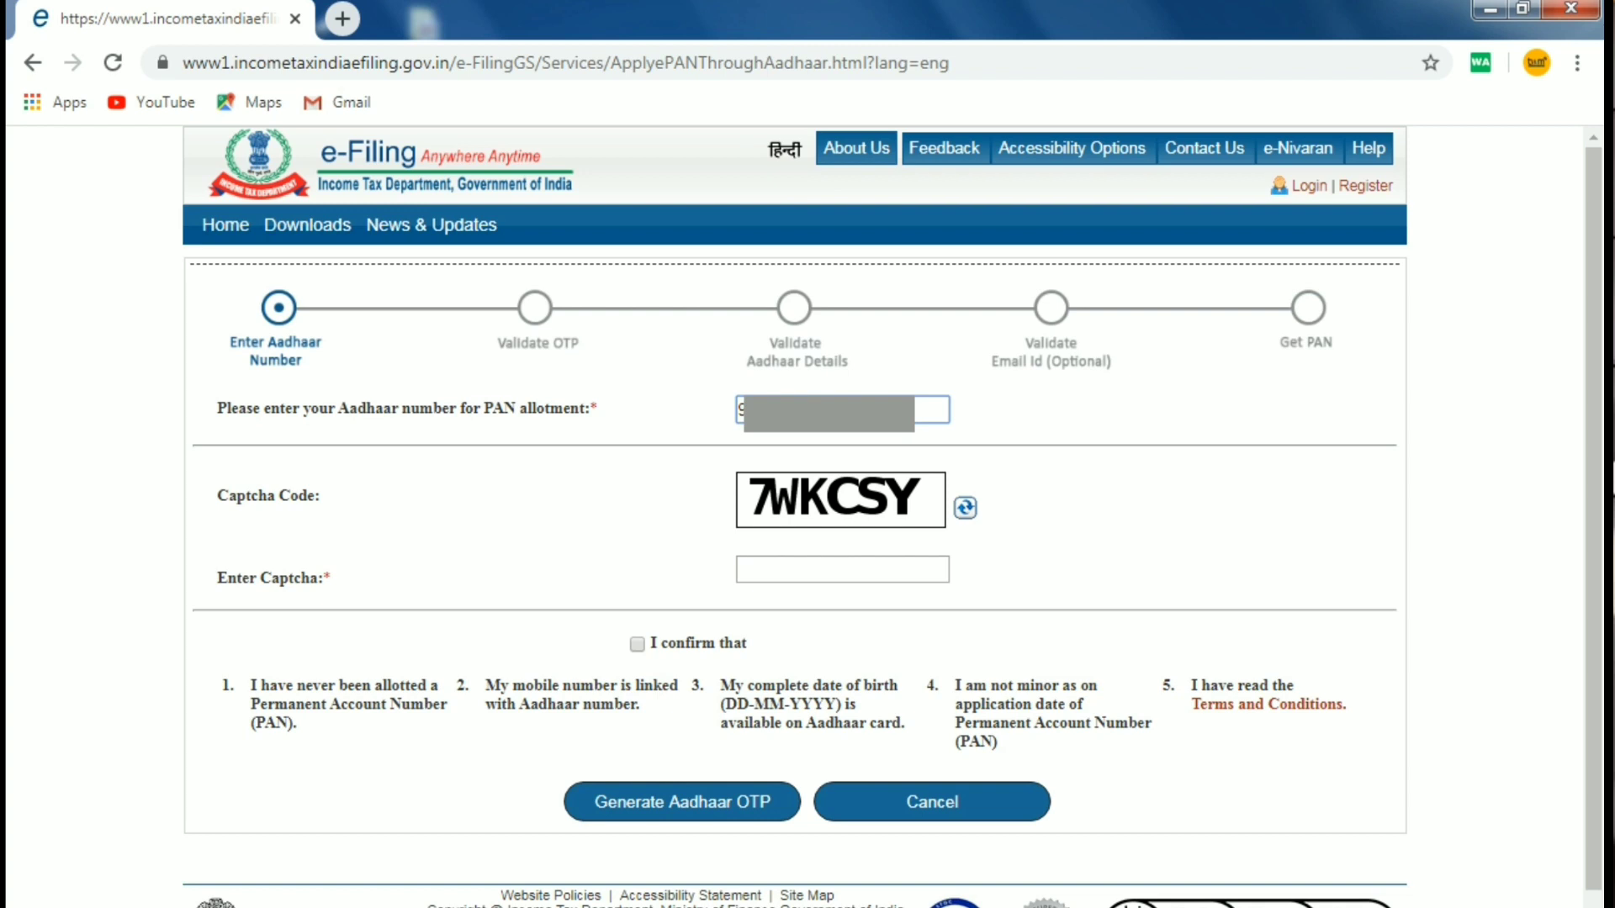
{"action": "key", "text": "Tab"}
{"action": "key", "text": "Tab"}
{"action": "type", "text": "7"}
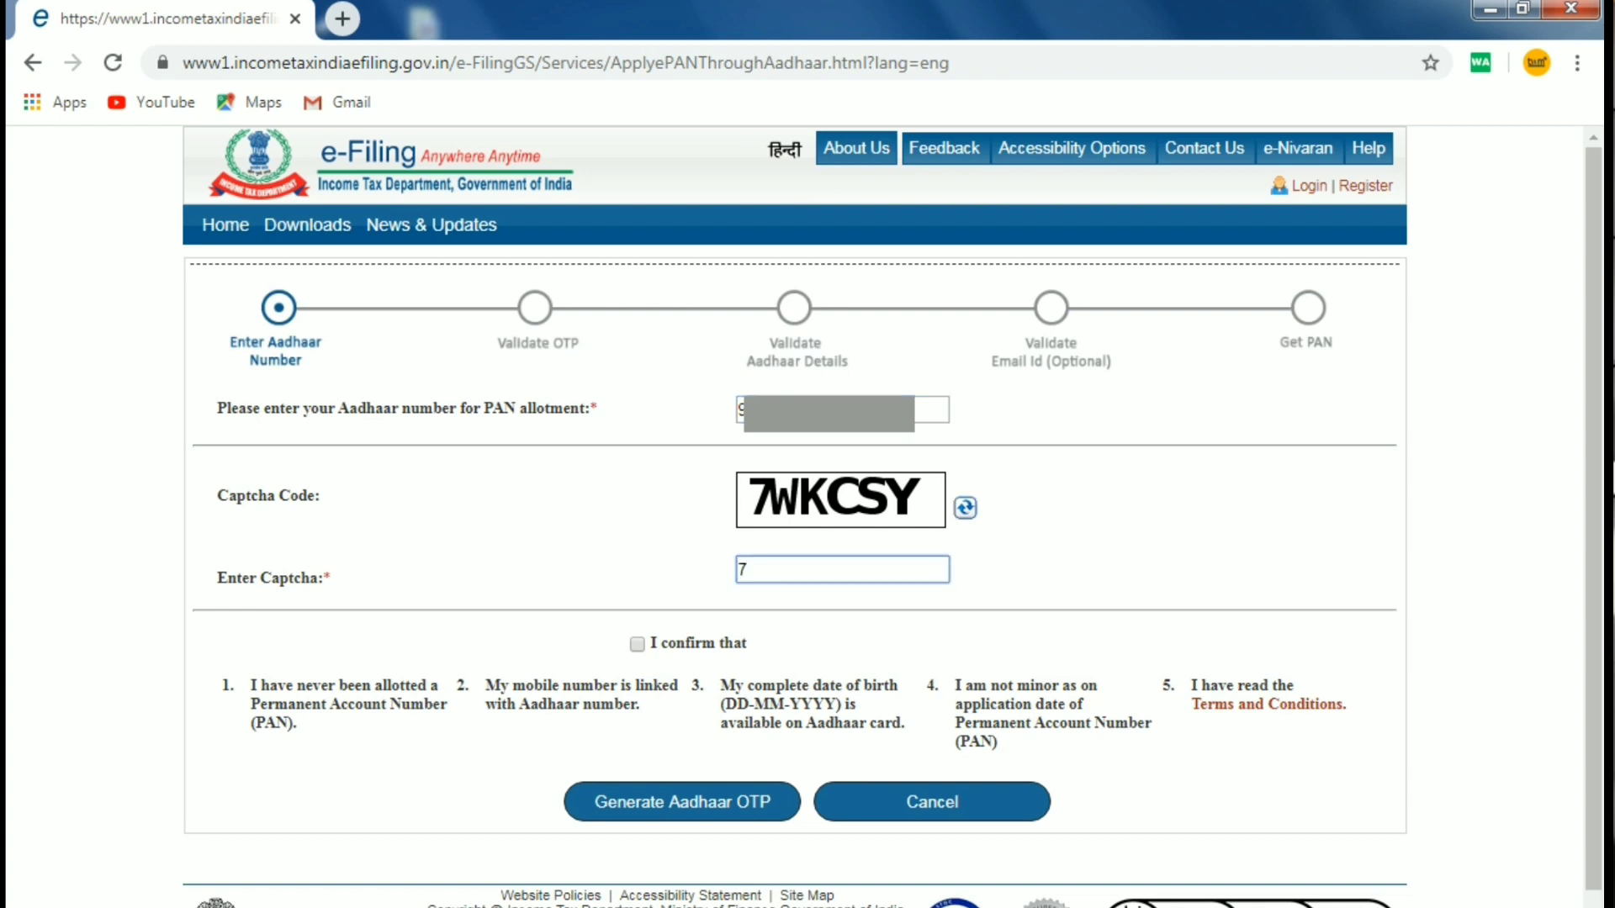
{"action": "type", "text": "WKCSY"}
{"action": "left_click", "coordinate": [636, 643]}
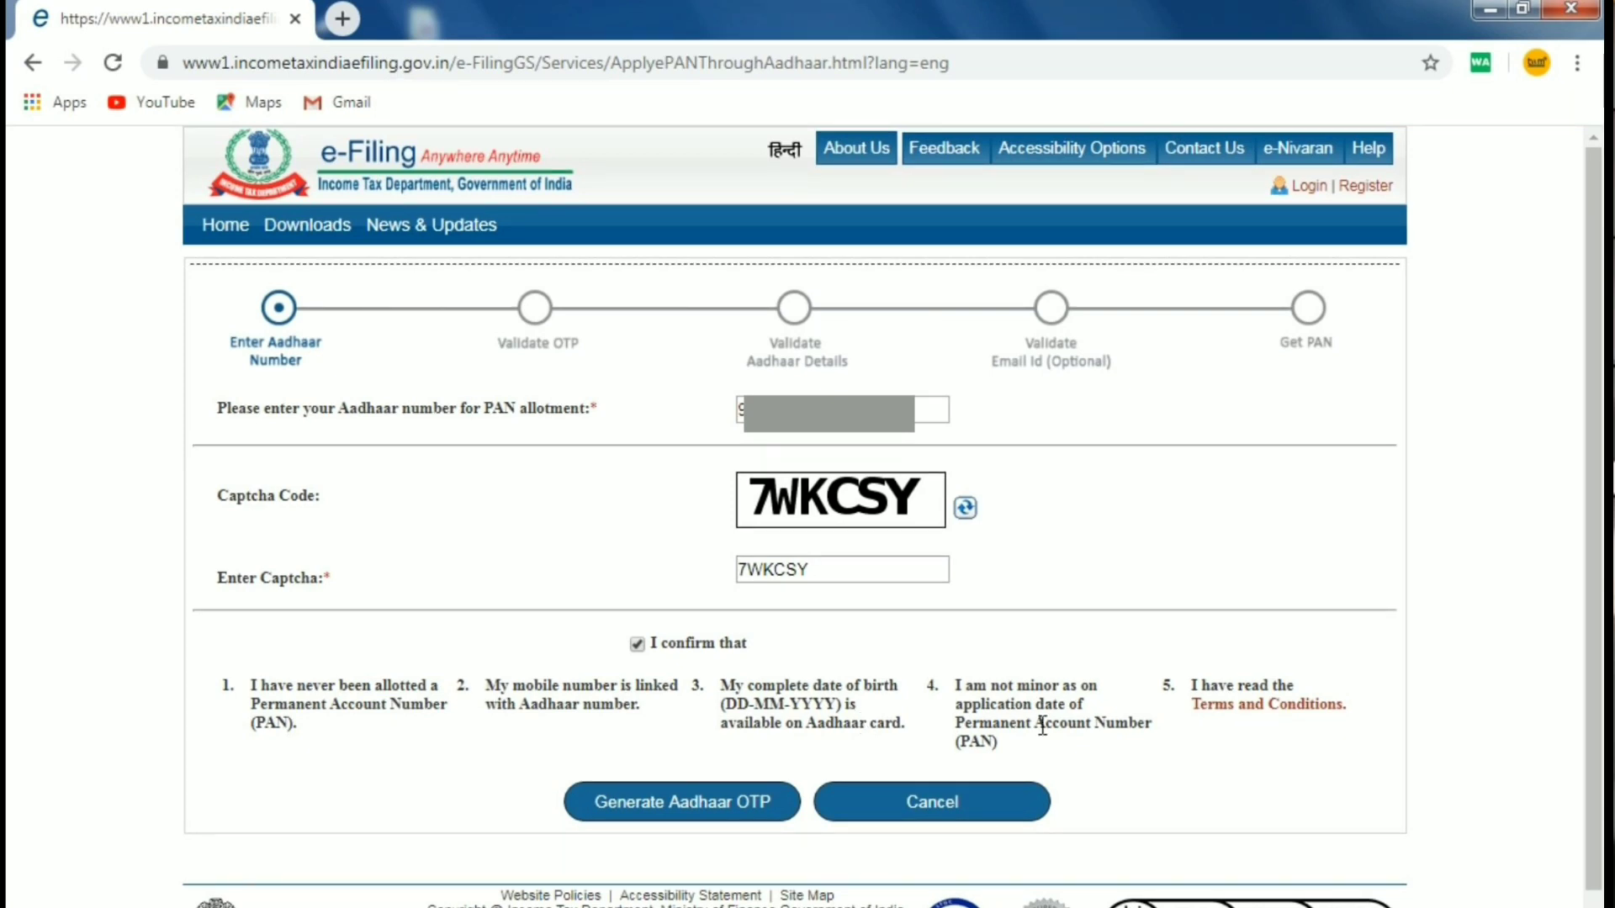
{"action": "left_click", "coordinate": [703, 803]}
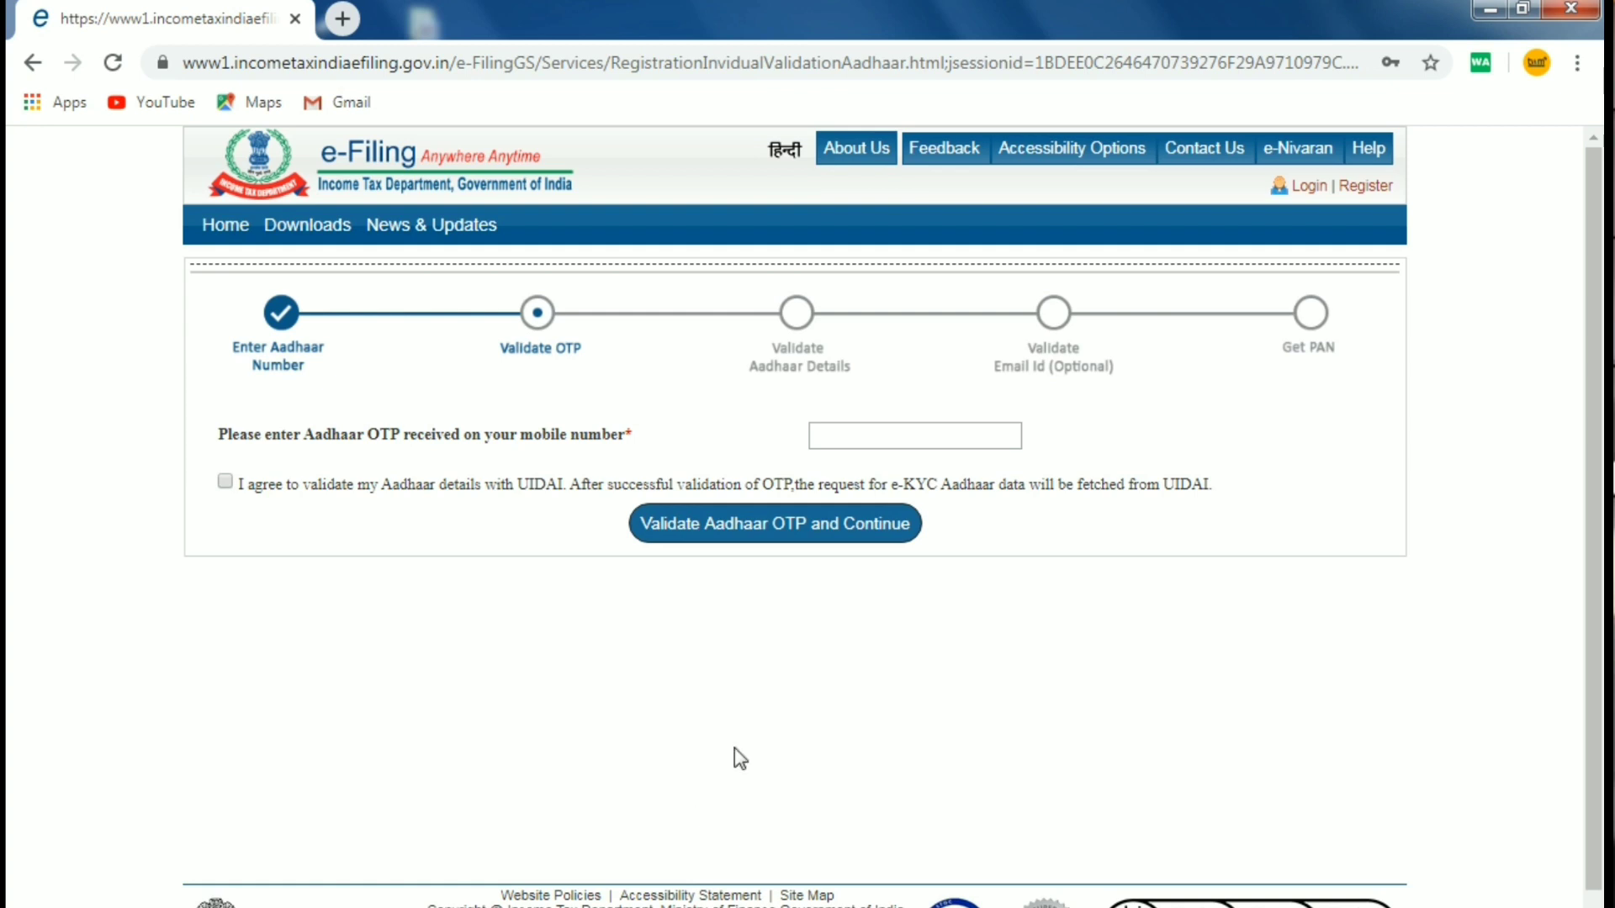
Enter the mobile OTP, agree to UIDAI validation, and validate the Aadhaar OTP
{"action": "left_click", "coordinate": [880, 444]}
{"action": "type", "text": "••"}
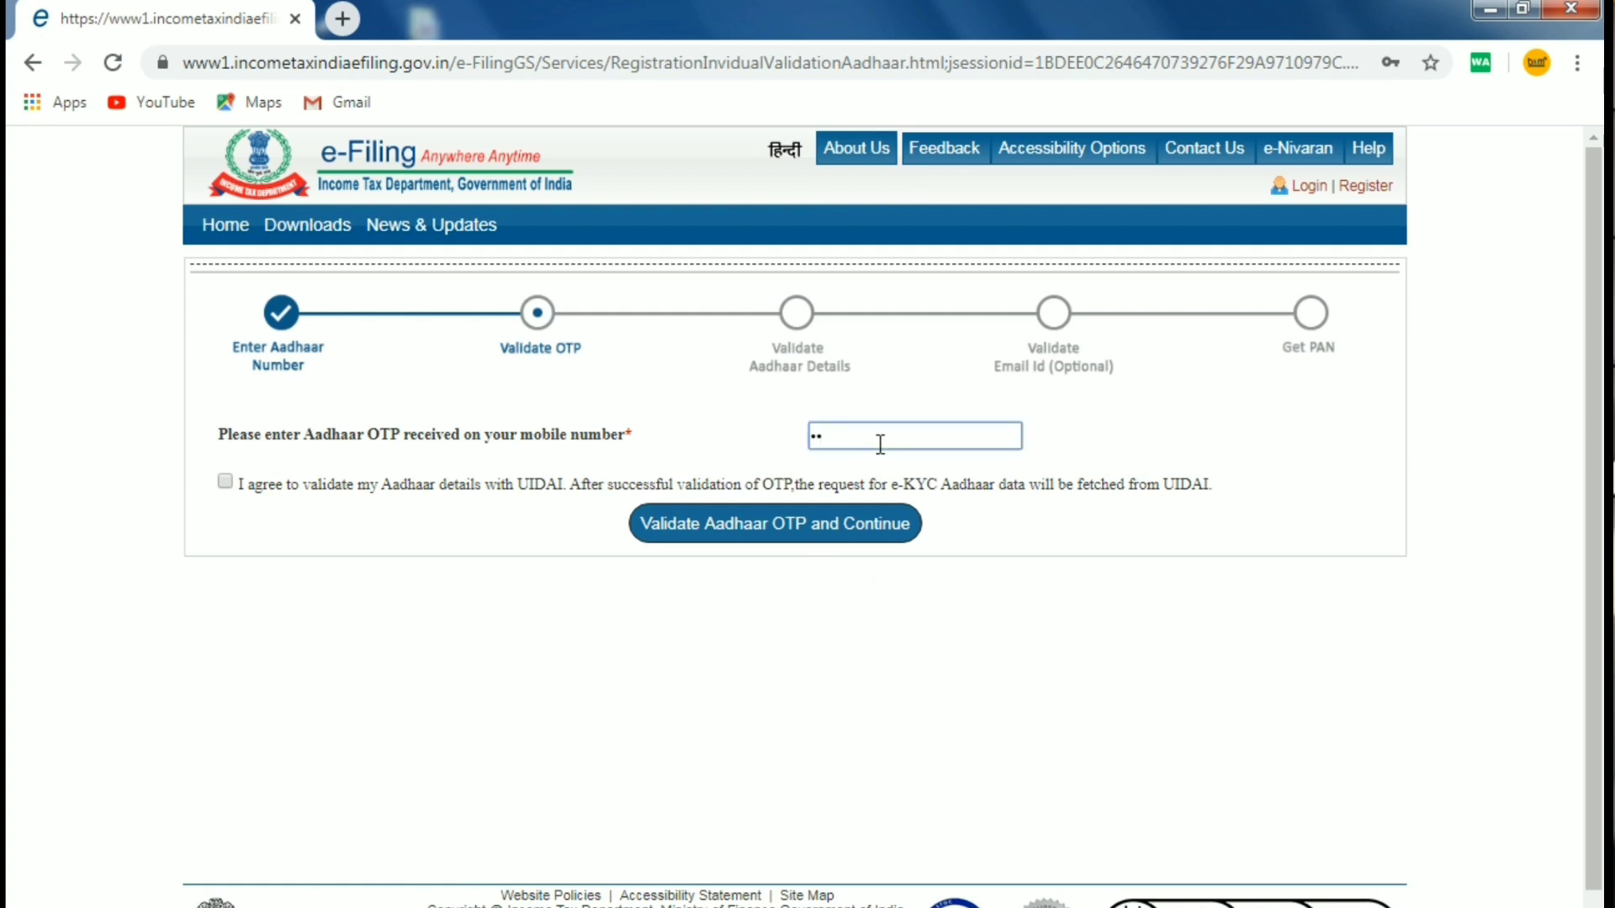
{"action": "type", "text": "••••"}
{"action": "left_click", "coordinate": [224, 482]}
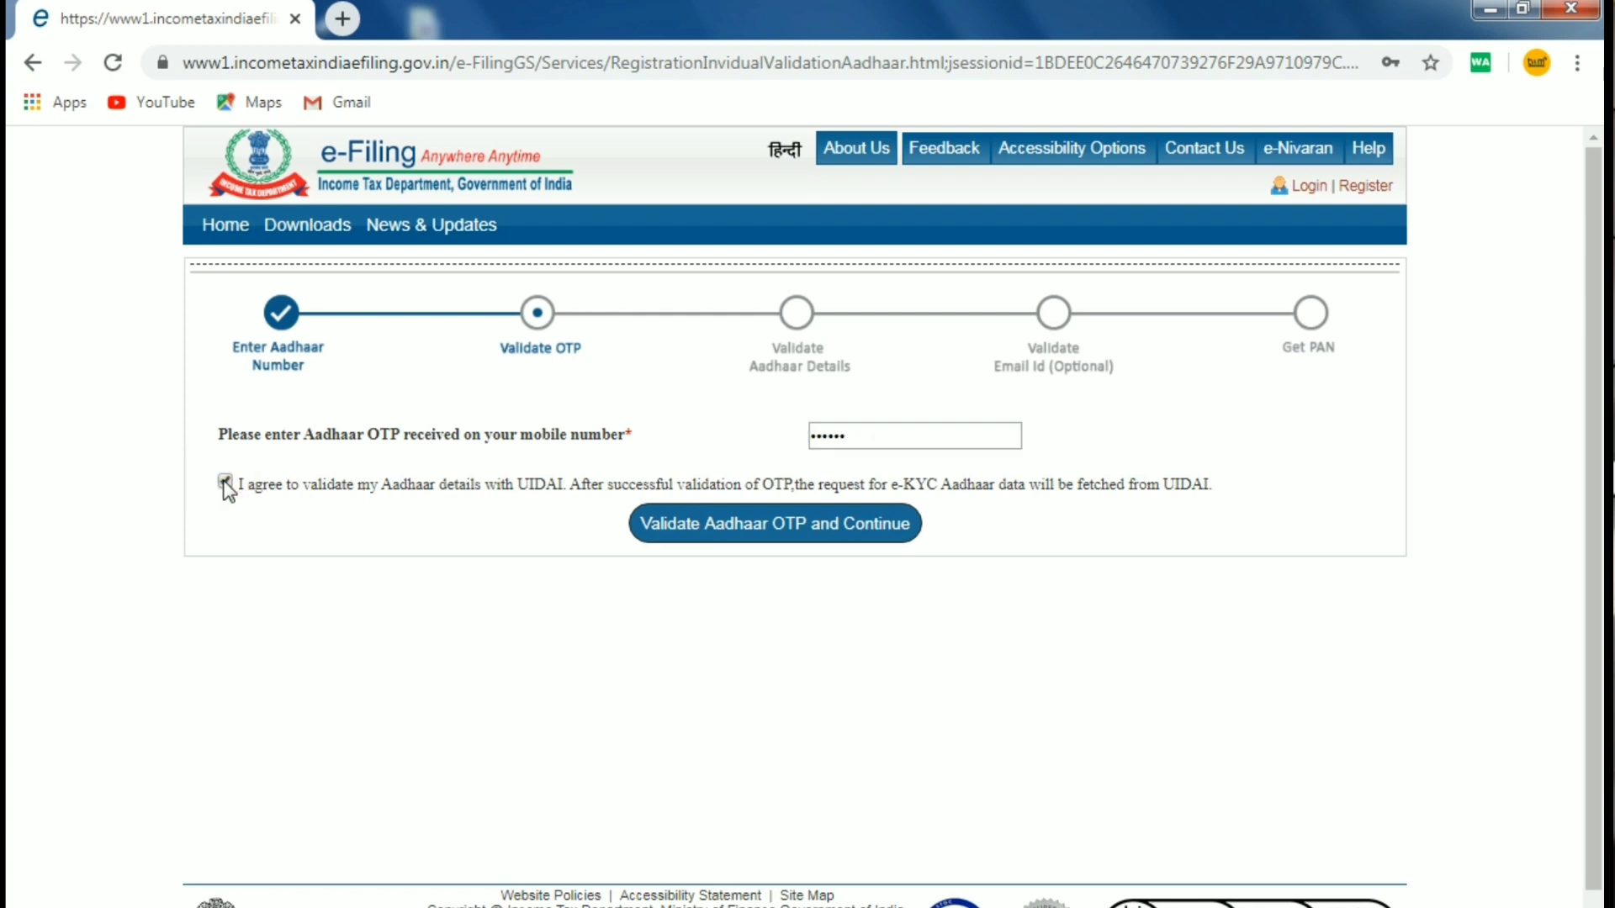
{"action": "left_click", "coordinate": [736, 533]}
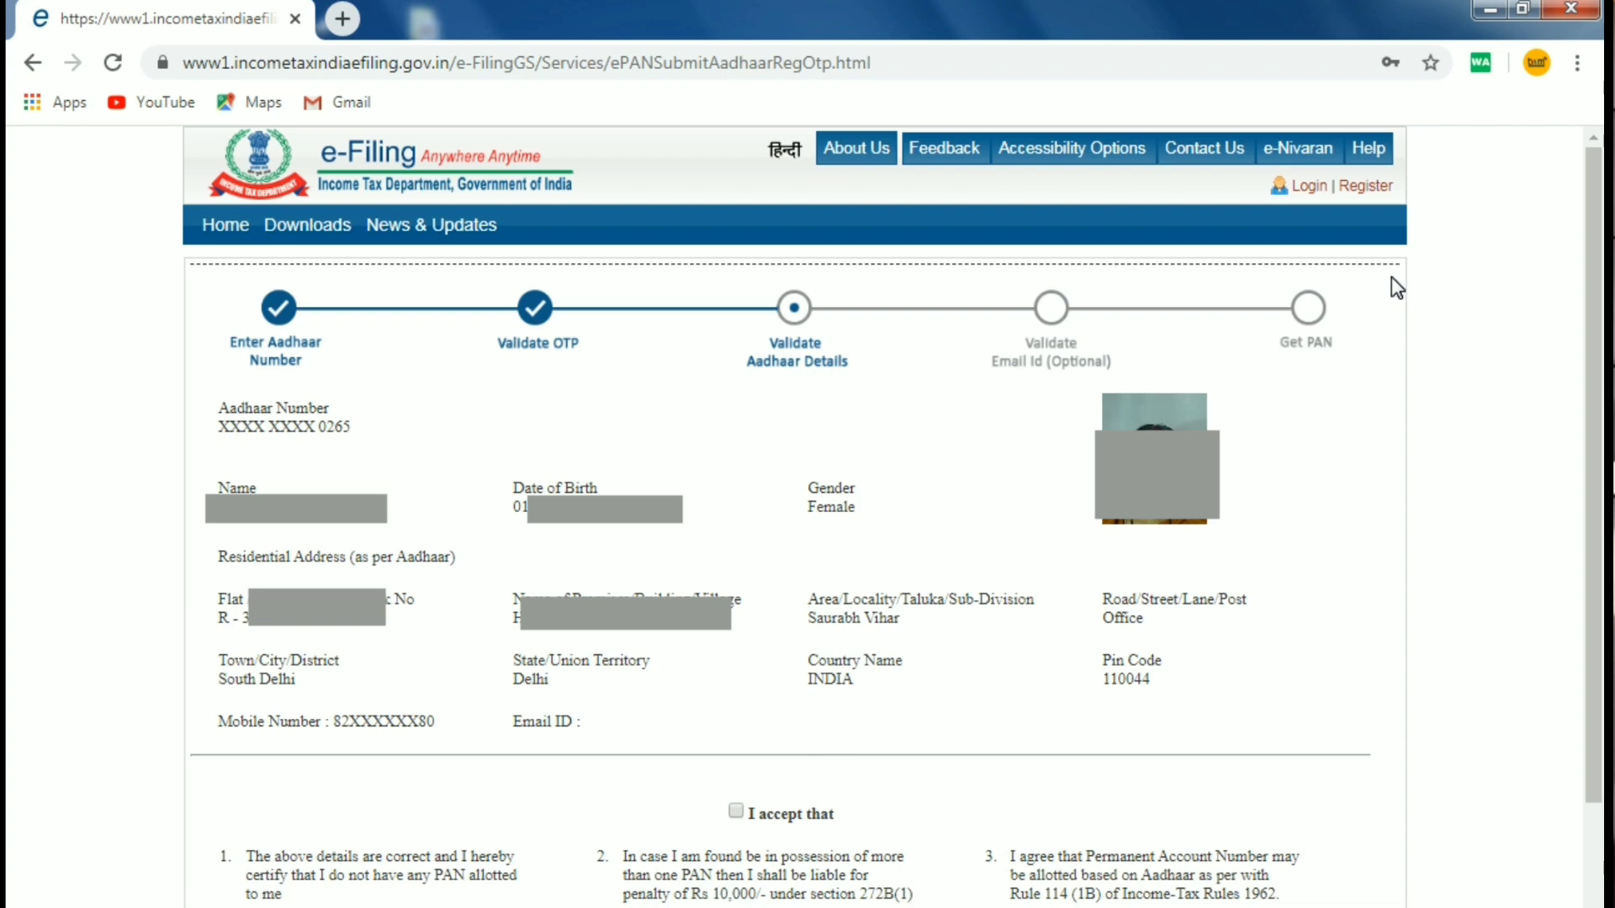
Accept the declaration on the fetched Aadhaar details and submit the PAN request
{"action": "left_click_drag", "start_coordinate": [1586, 422], "coordinate": [1596, 541]}
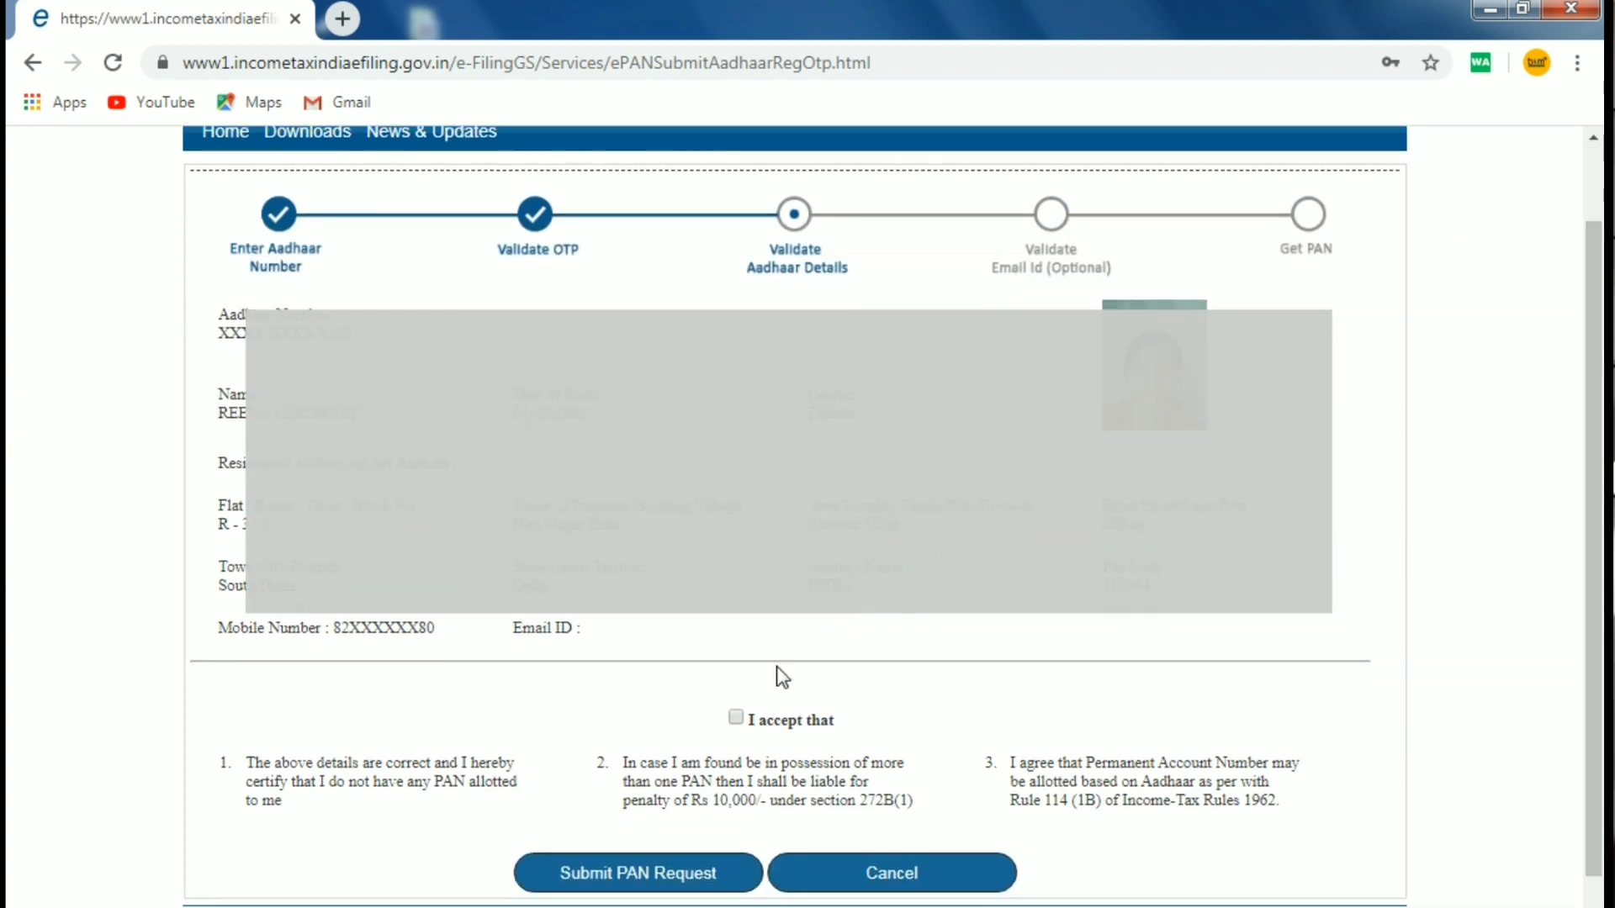
{"action": "left_click", "coordinate": [735, 720]}
{"action": "left_click", "coordinate": [659, 867]}
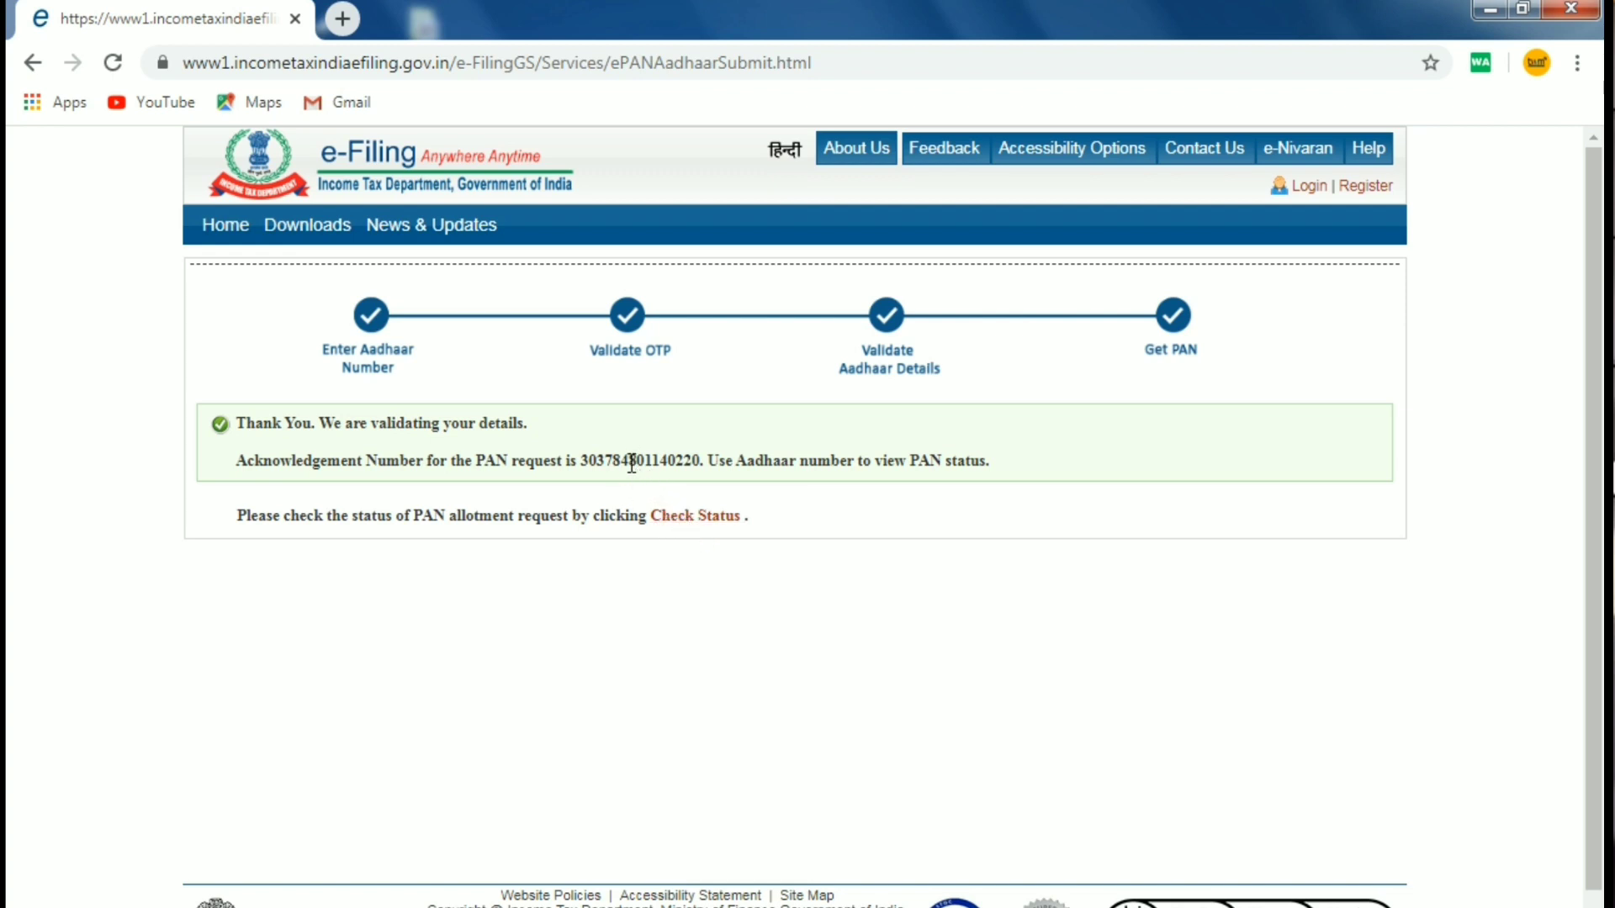
Open Check Status and submit the Aadhaar number and captcha to reach OTP entry
{"action": "left_click", "coordinate": [605, 458]}
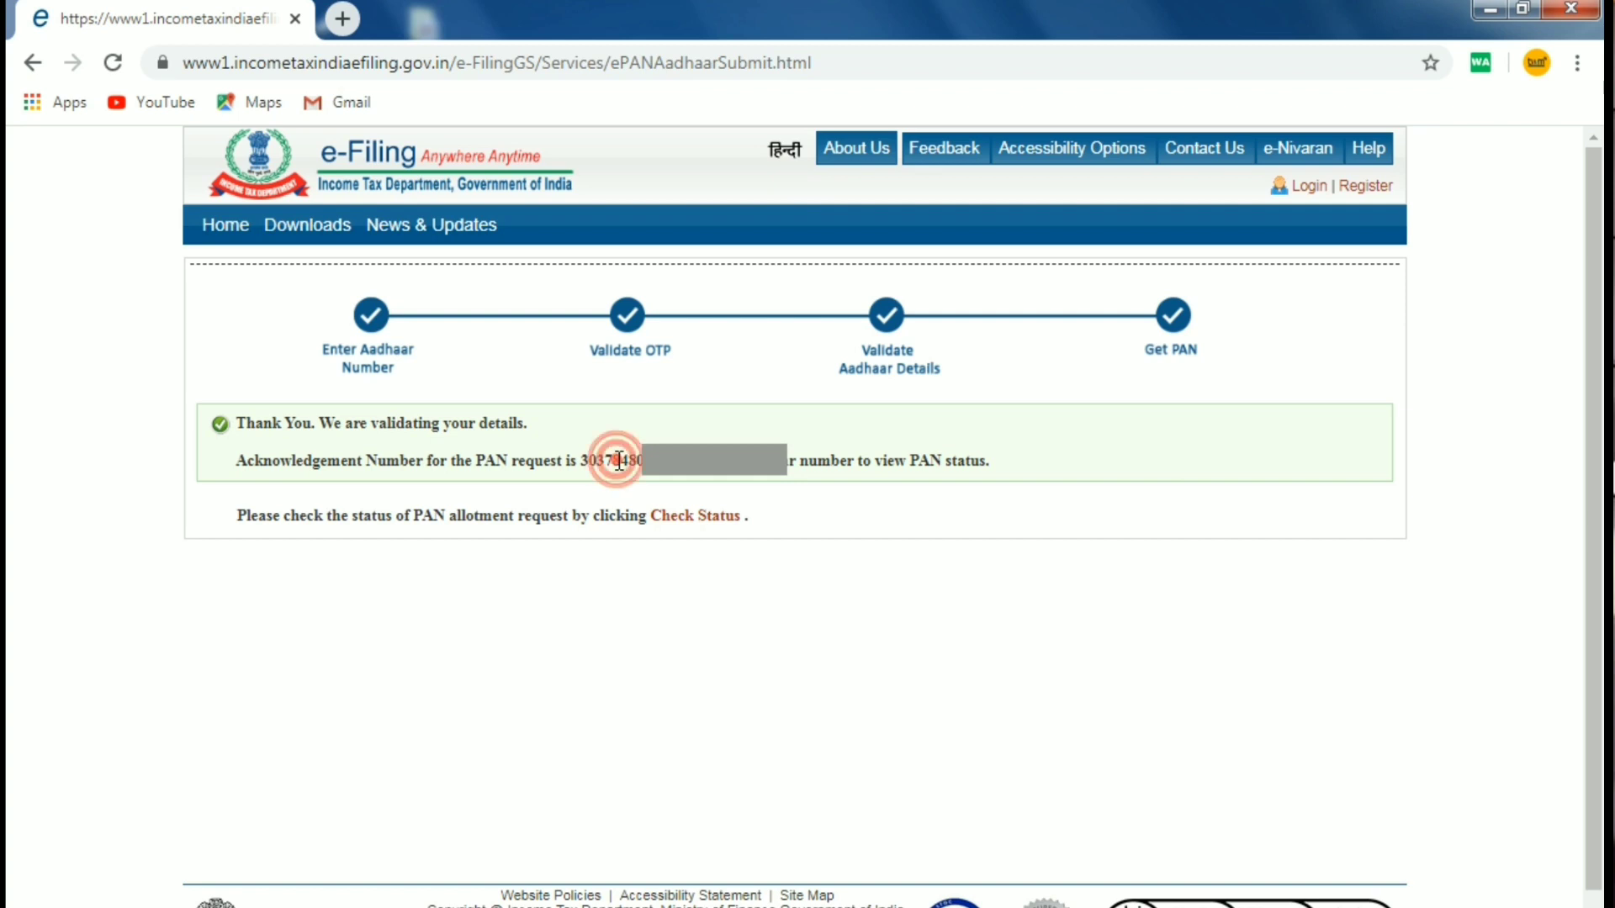
{"action": "left_click", "coordinate": [581, 452]}
{"action": "left_click", "coordinate": [696, 515]}
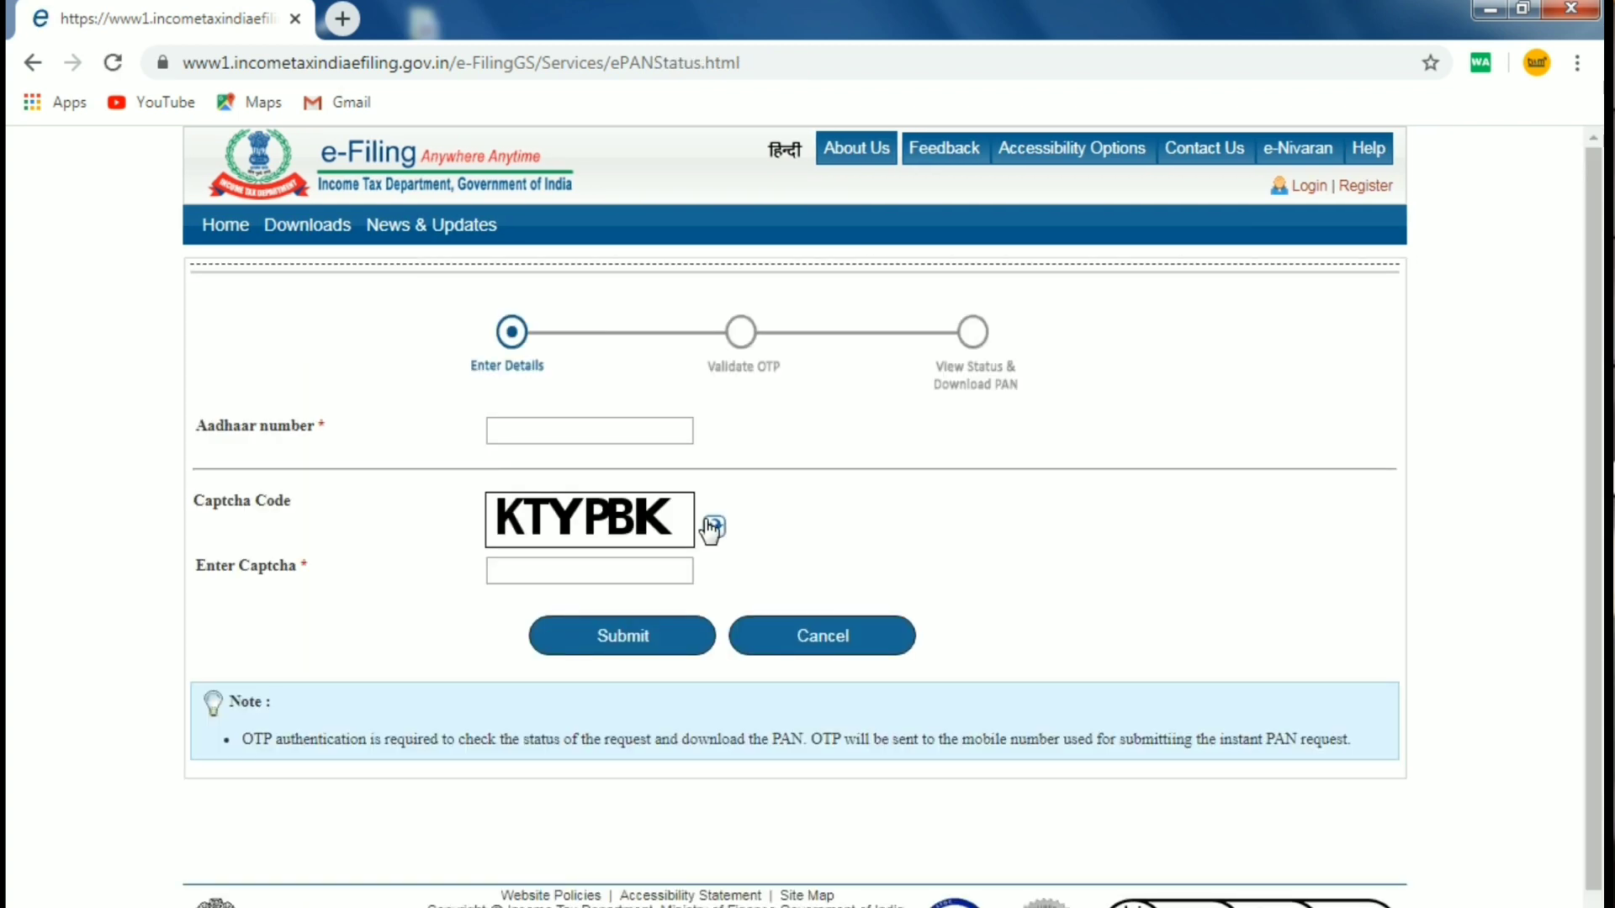
{"action": "left_click", "coordinate": [549, 431]}
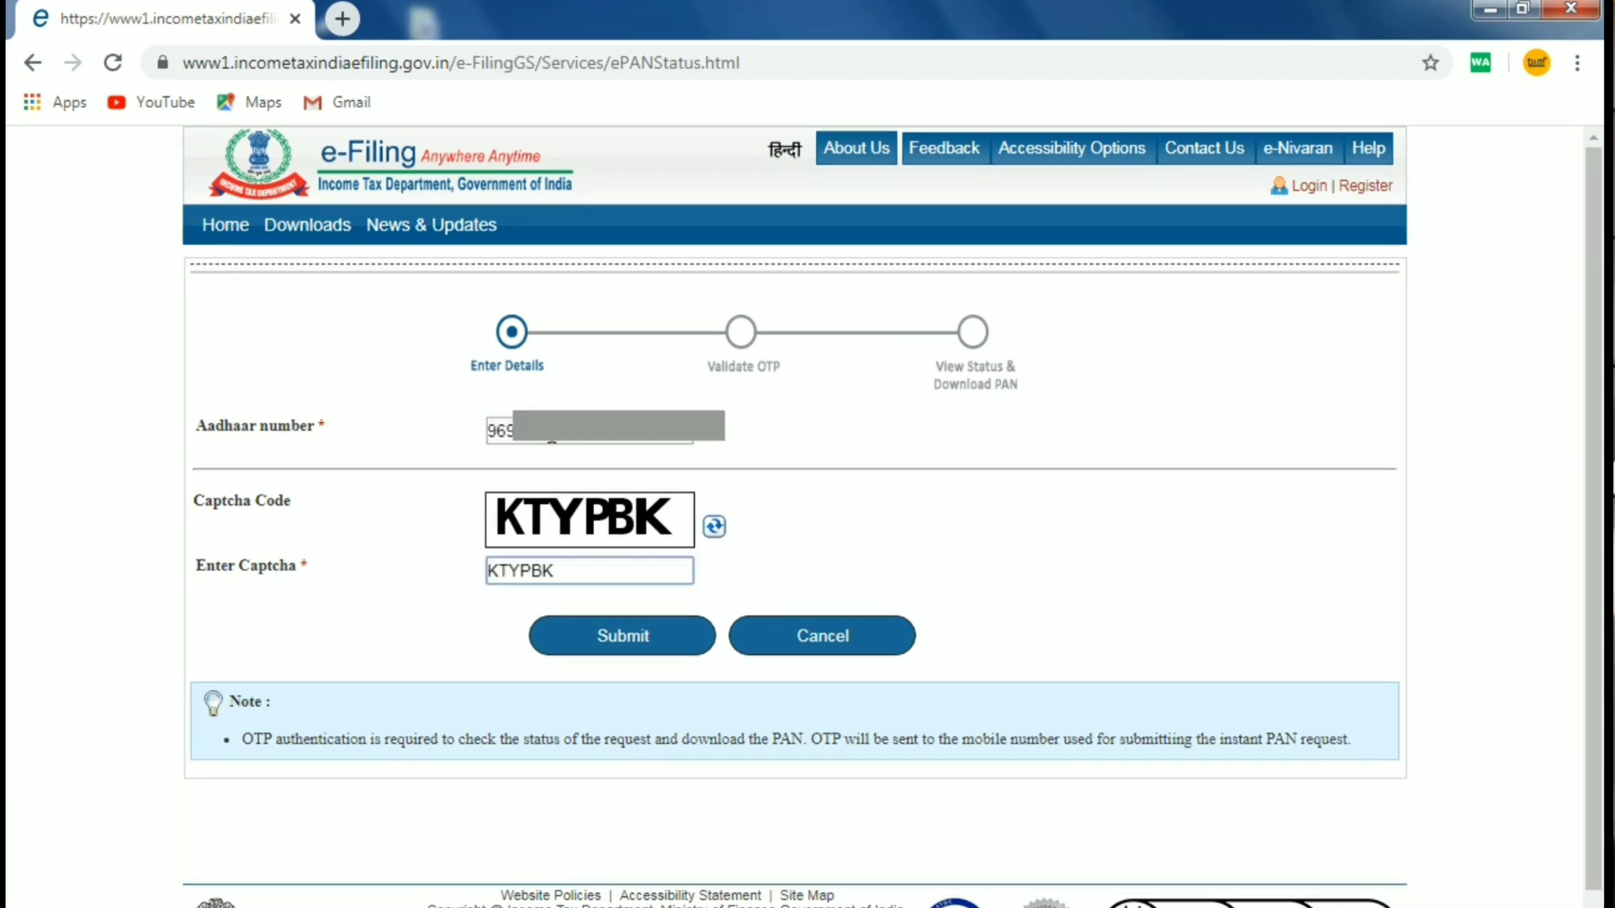
{"action": "left_click", "coordinate": [633, 632]}
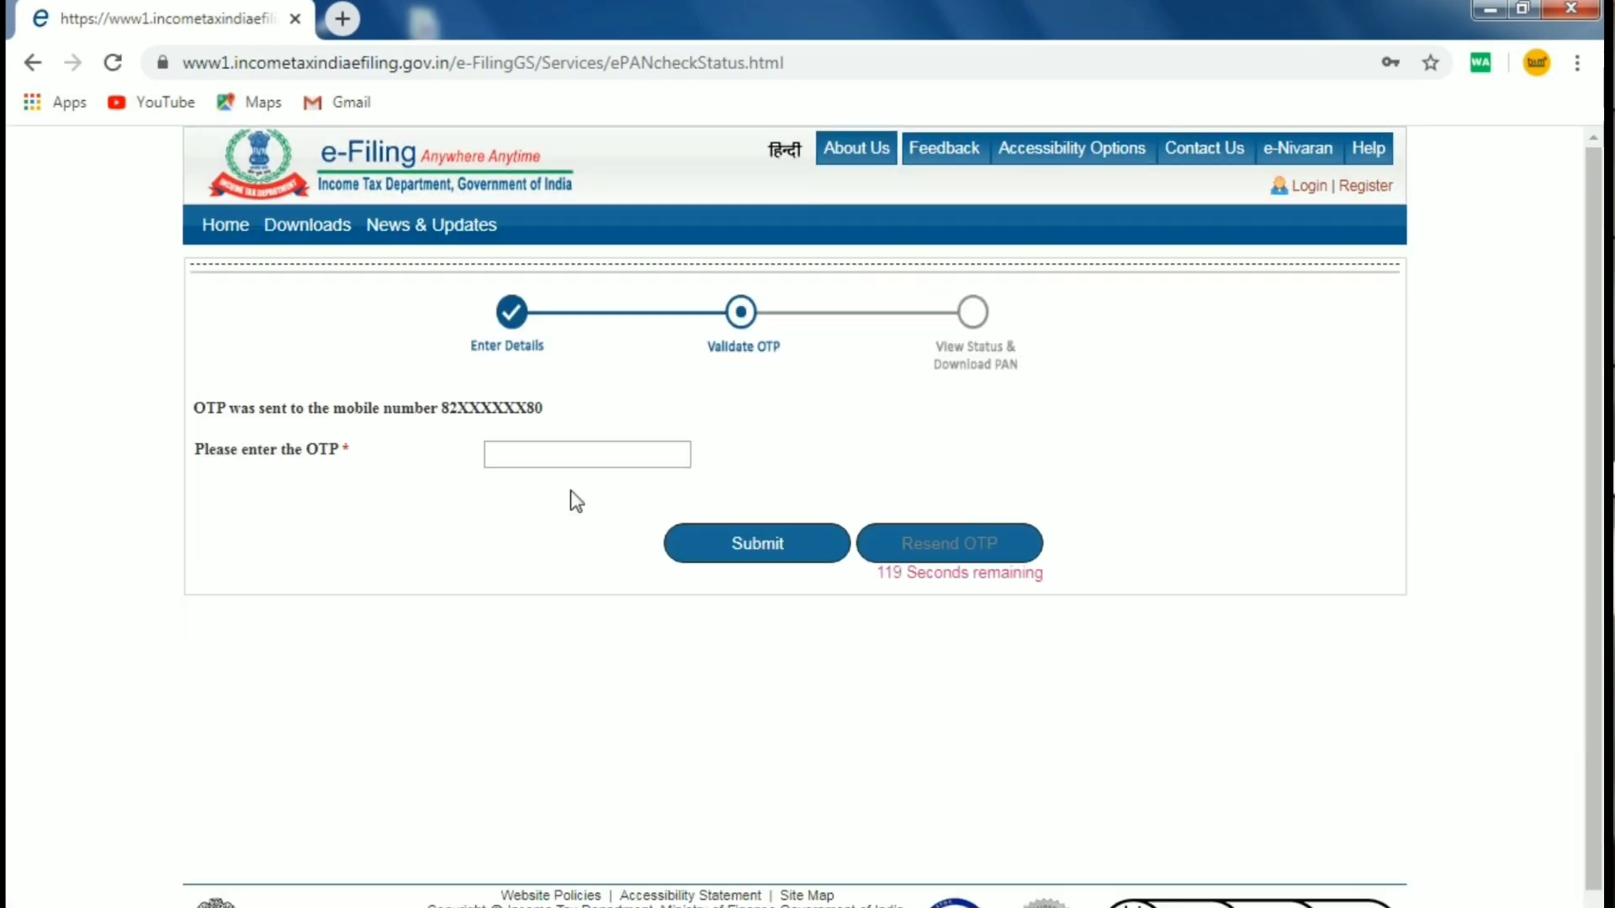
{"action": "left_click", "coordinate": [598, 454]}
Submit the mobile OTP to view the PAN allotment status
{"action": "type", "text": "••"}
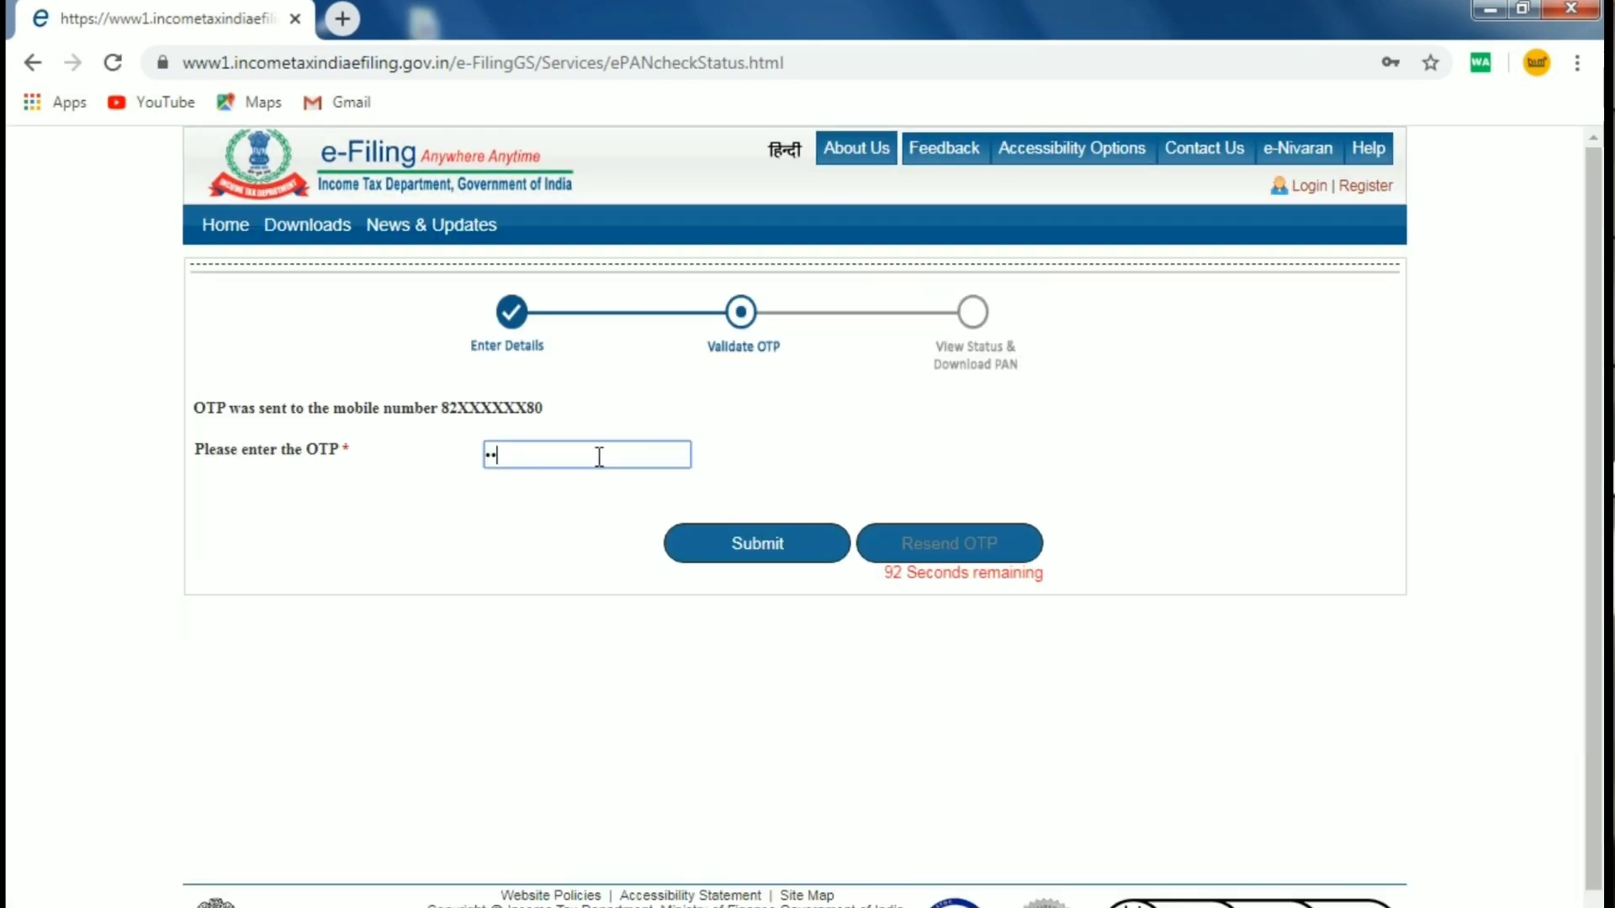
{"action": "type", "text": "••••"}
{"action": "left_click", "coordinate": [754, 543]}
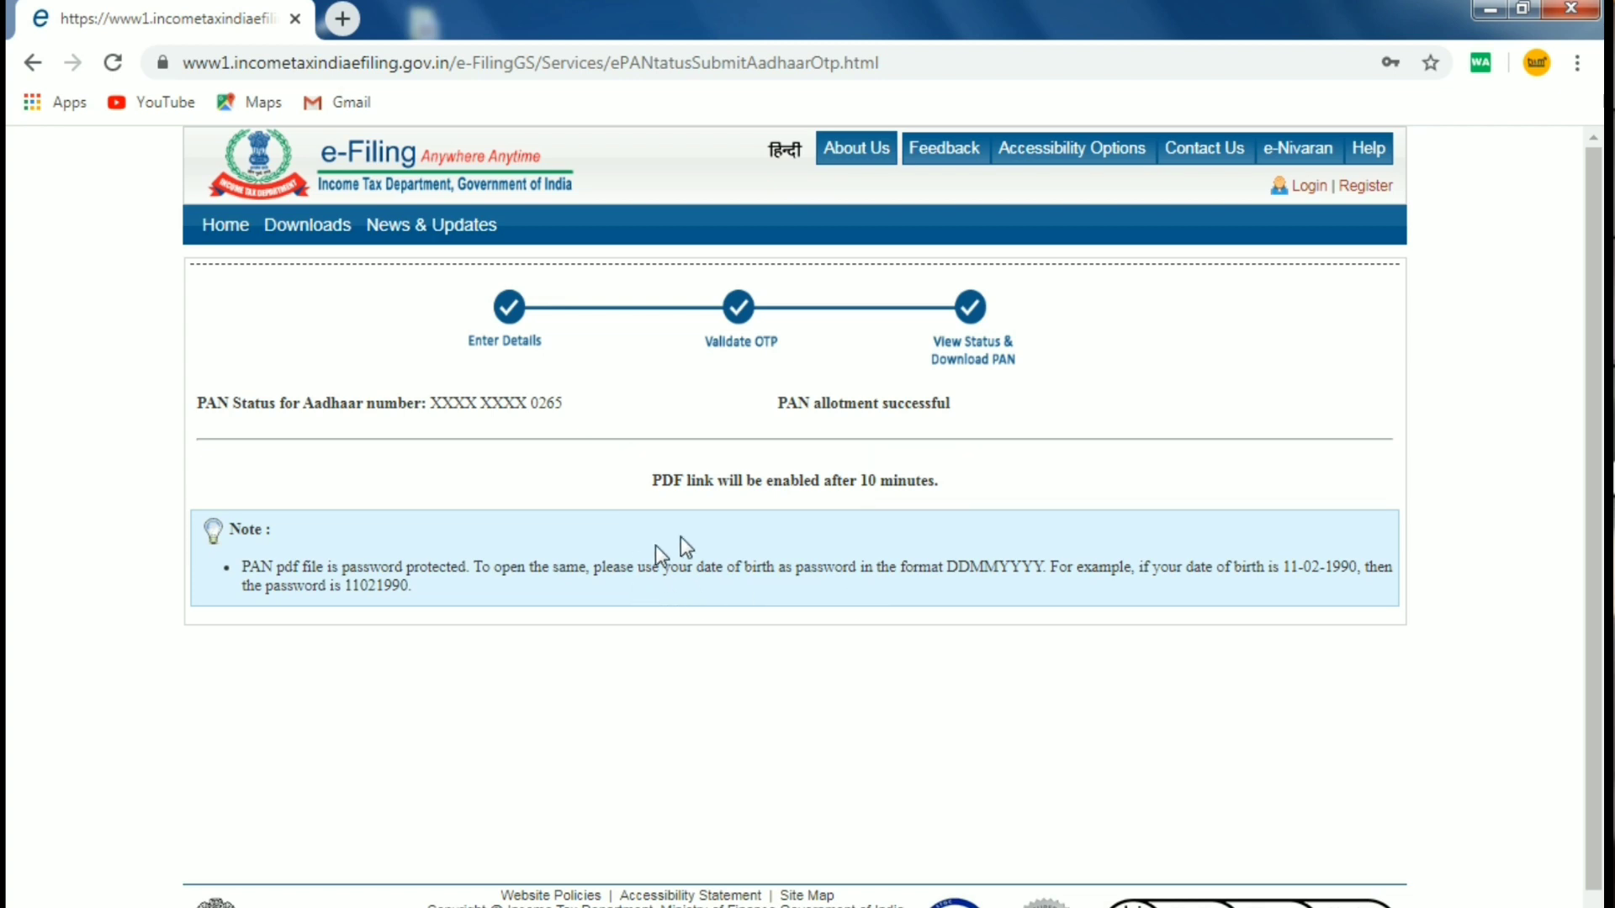
Return via the e-Filing homepage, dismiss its popup, and open Instant PAN through Aadhaar from Quick Links
{"action": "left_click", "coordinate": [350, 586]}
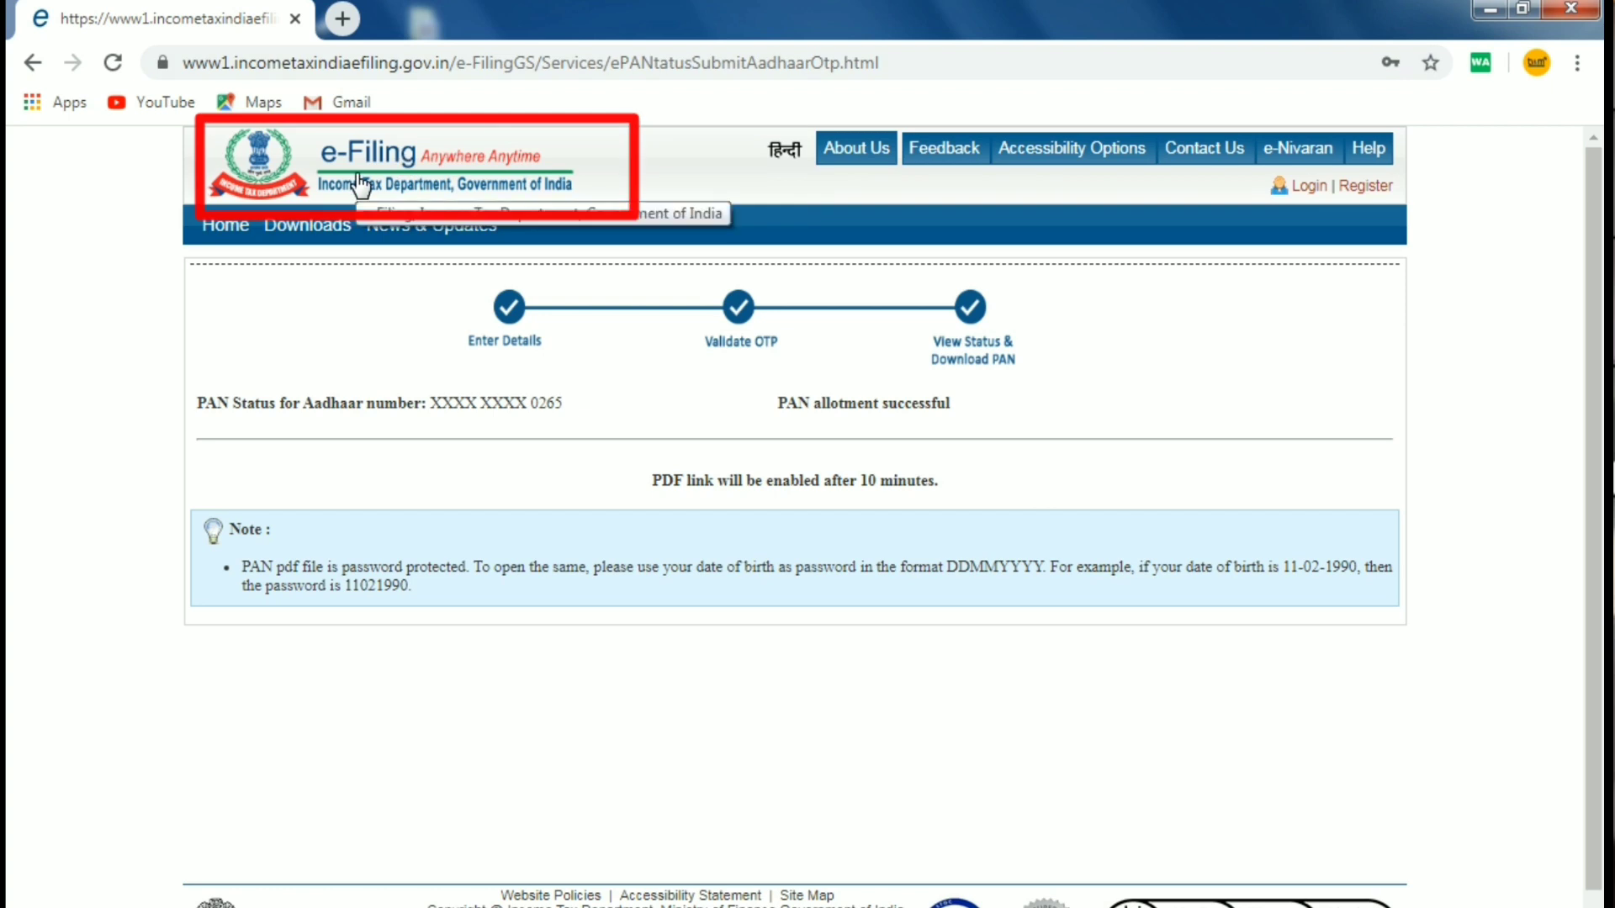
{"action": "left_click", "coordinate": [403, 159]}
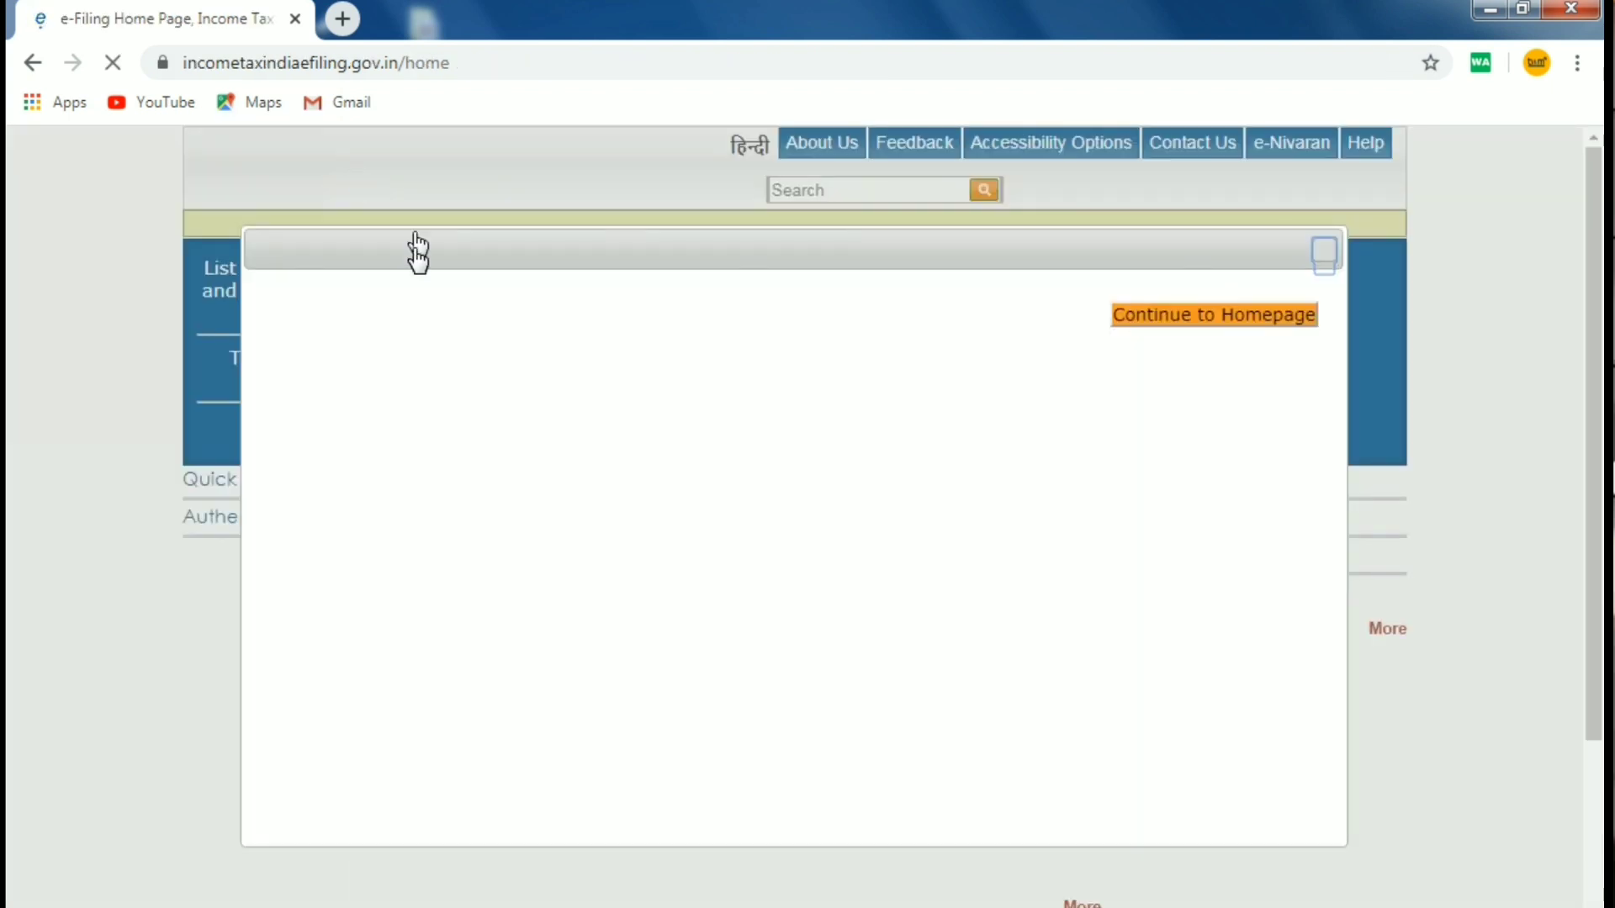
{"action": "left_click", "coordinate": [1326, 253]}
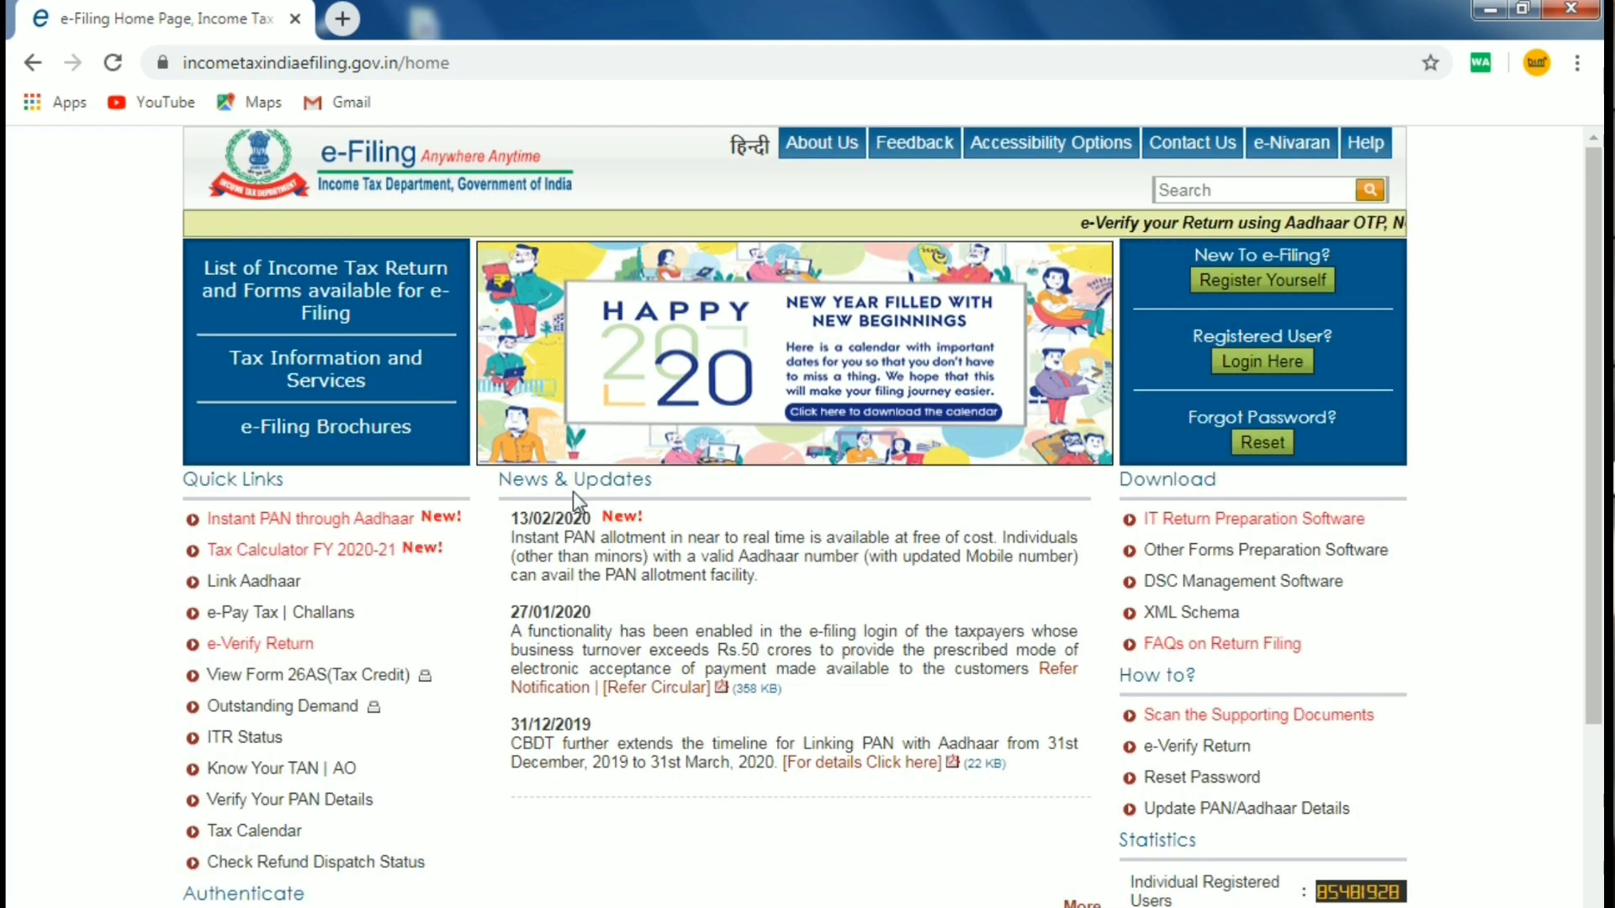
{"action": "left_click", "coordinate": [383, 523]}
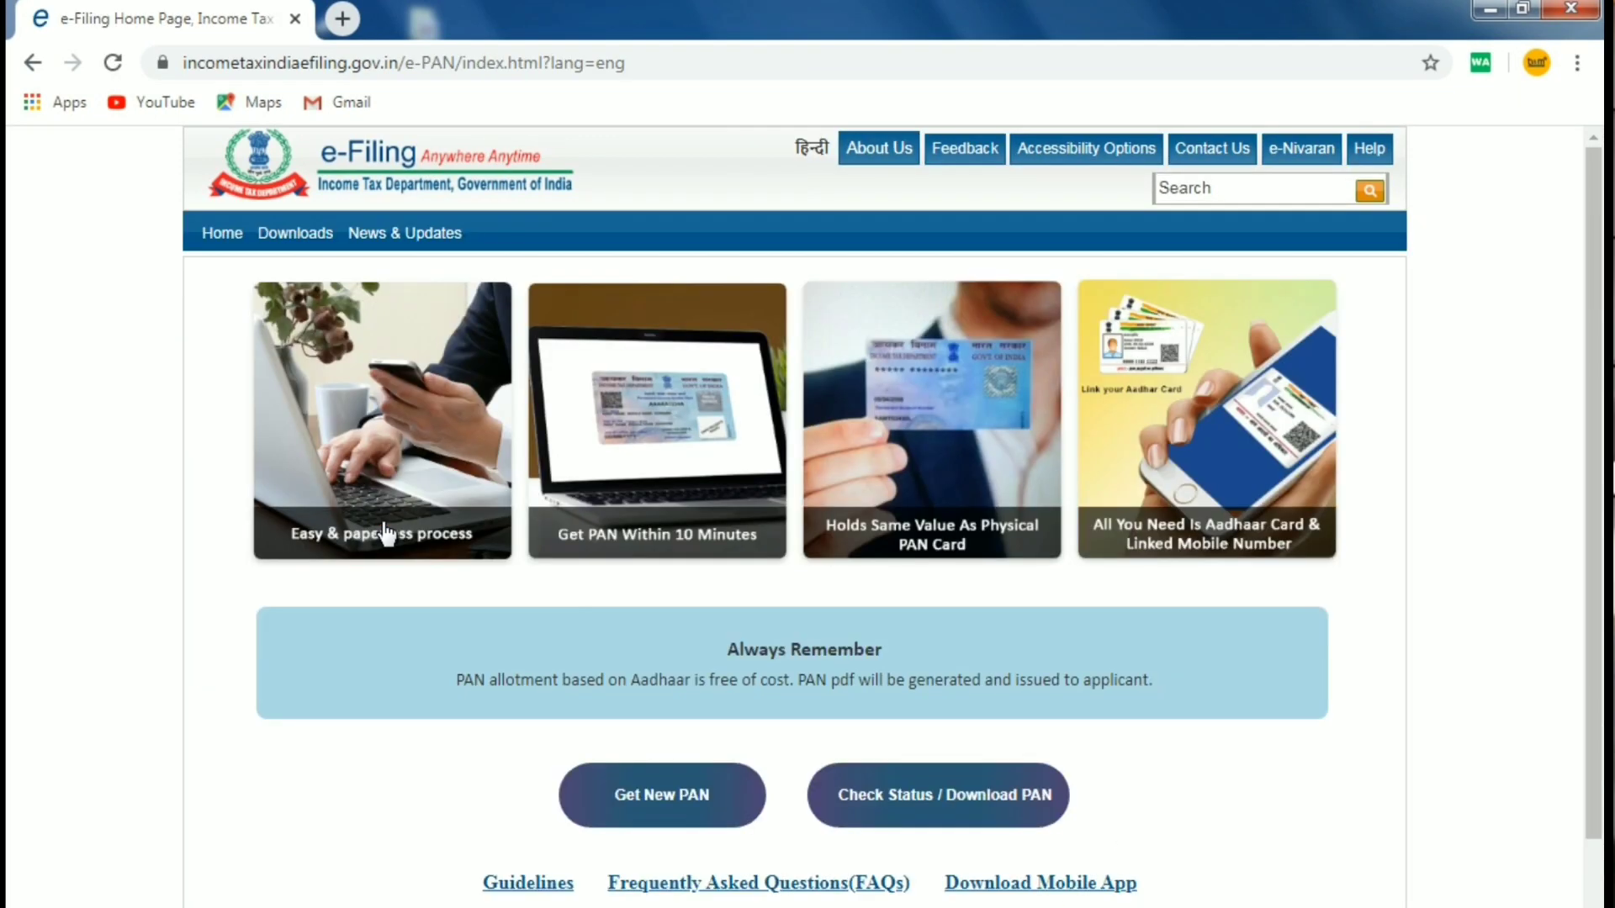
Open Check Status / Download PAN and submit the Aadhaar number and captcha again
{"action": "left_click", "coordinate": [915, 798]}
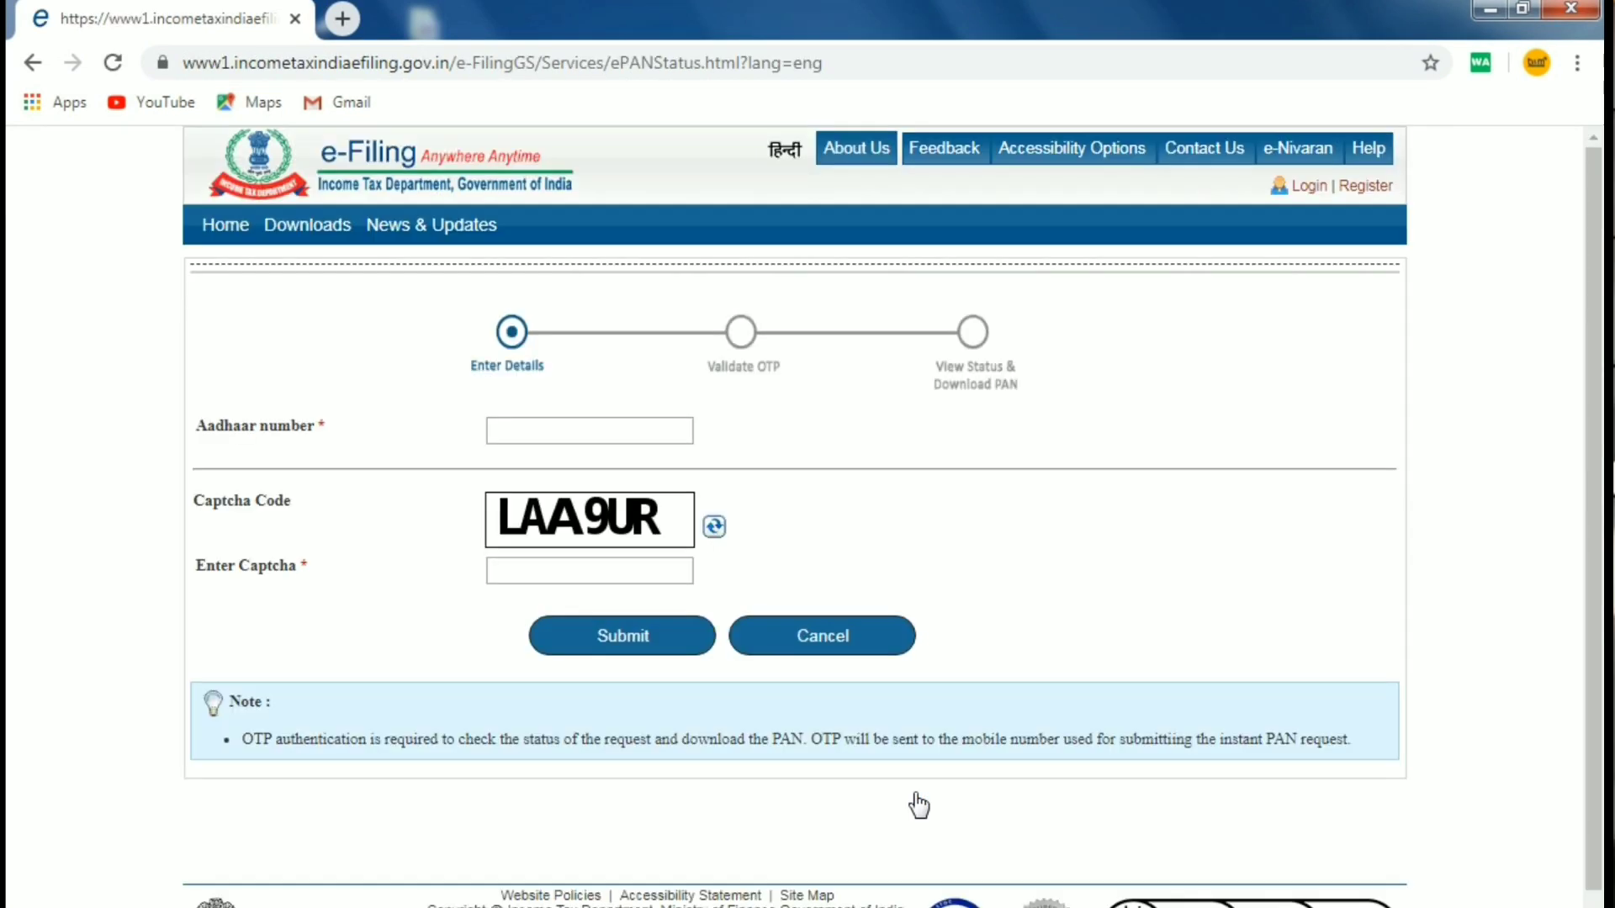
{"action": "left_click", "coordinate": [577, 428]}
{"action": "left_click", "coordinate": [658, 638]}
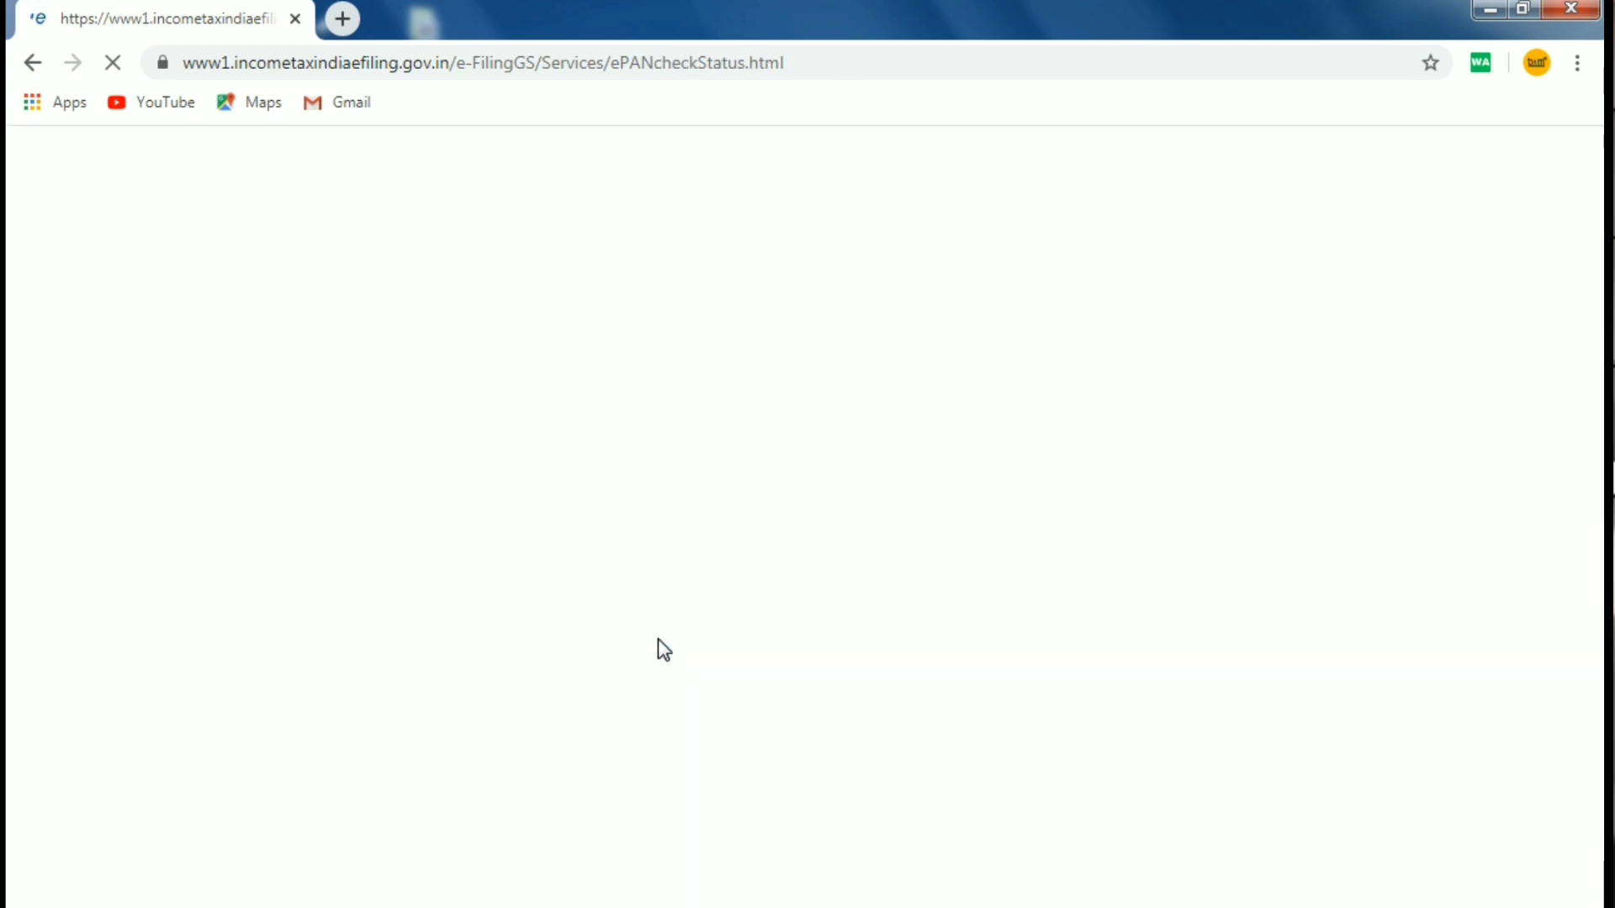
Enter the OTP and download the PAN card PDF
{"action": "left_click", "coordinate": [562, 454]}
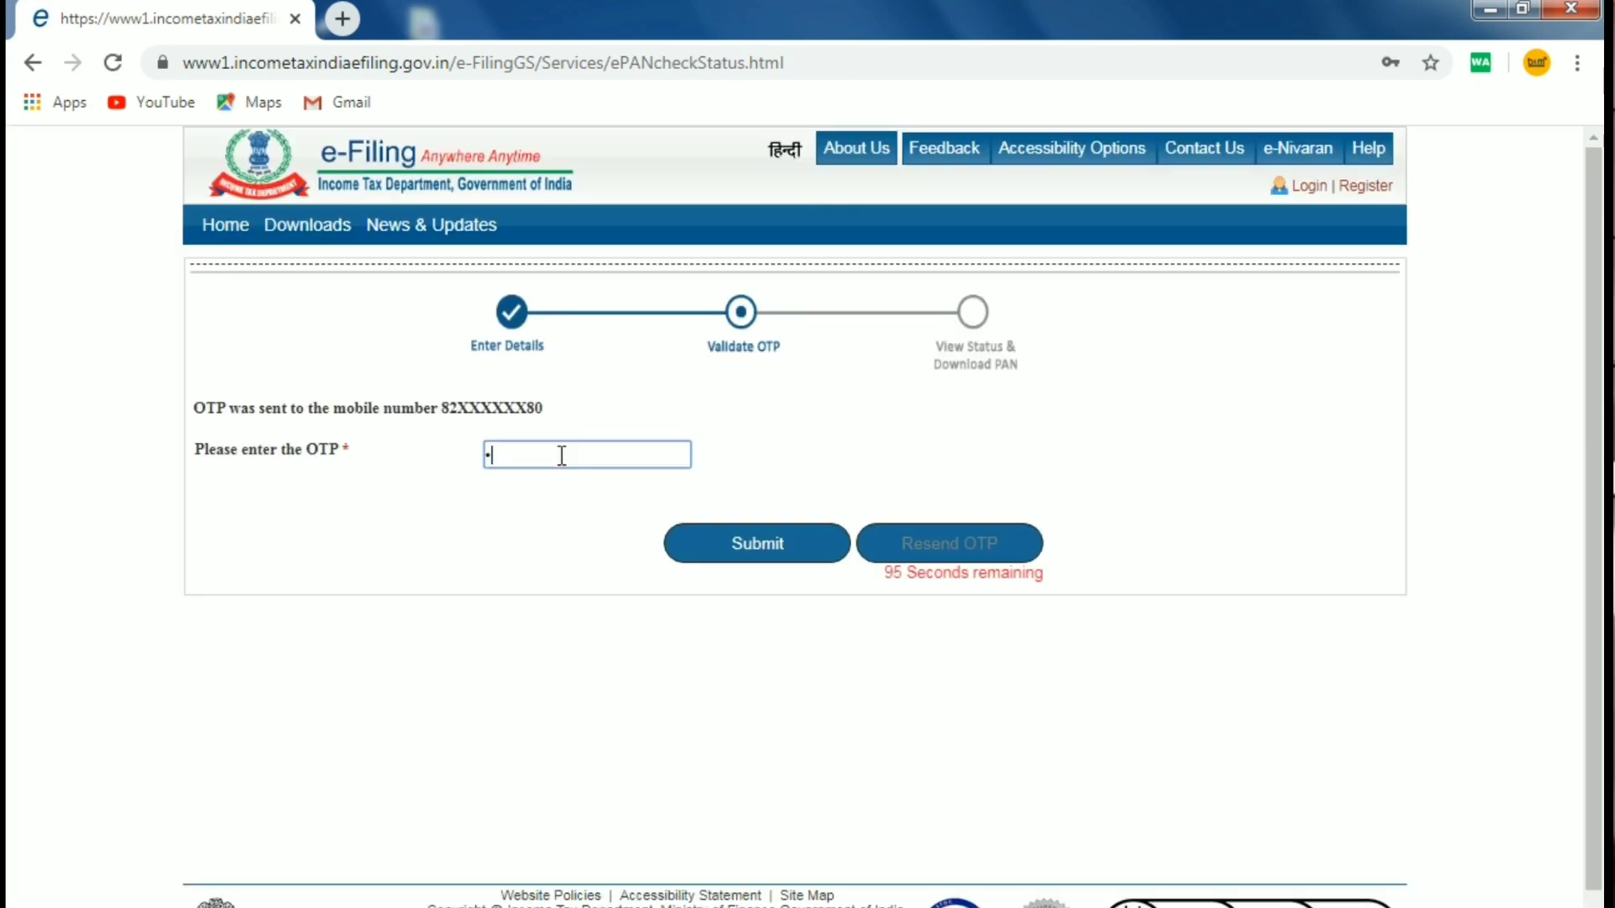
{"action": "type", "text": "****"}
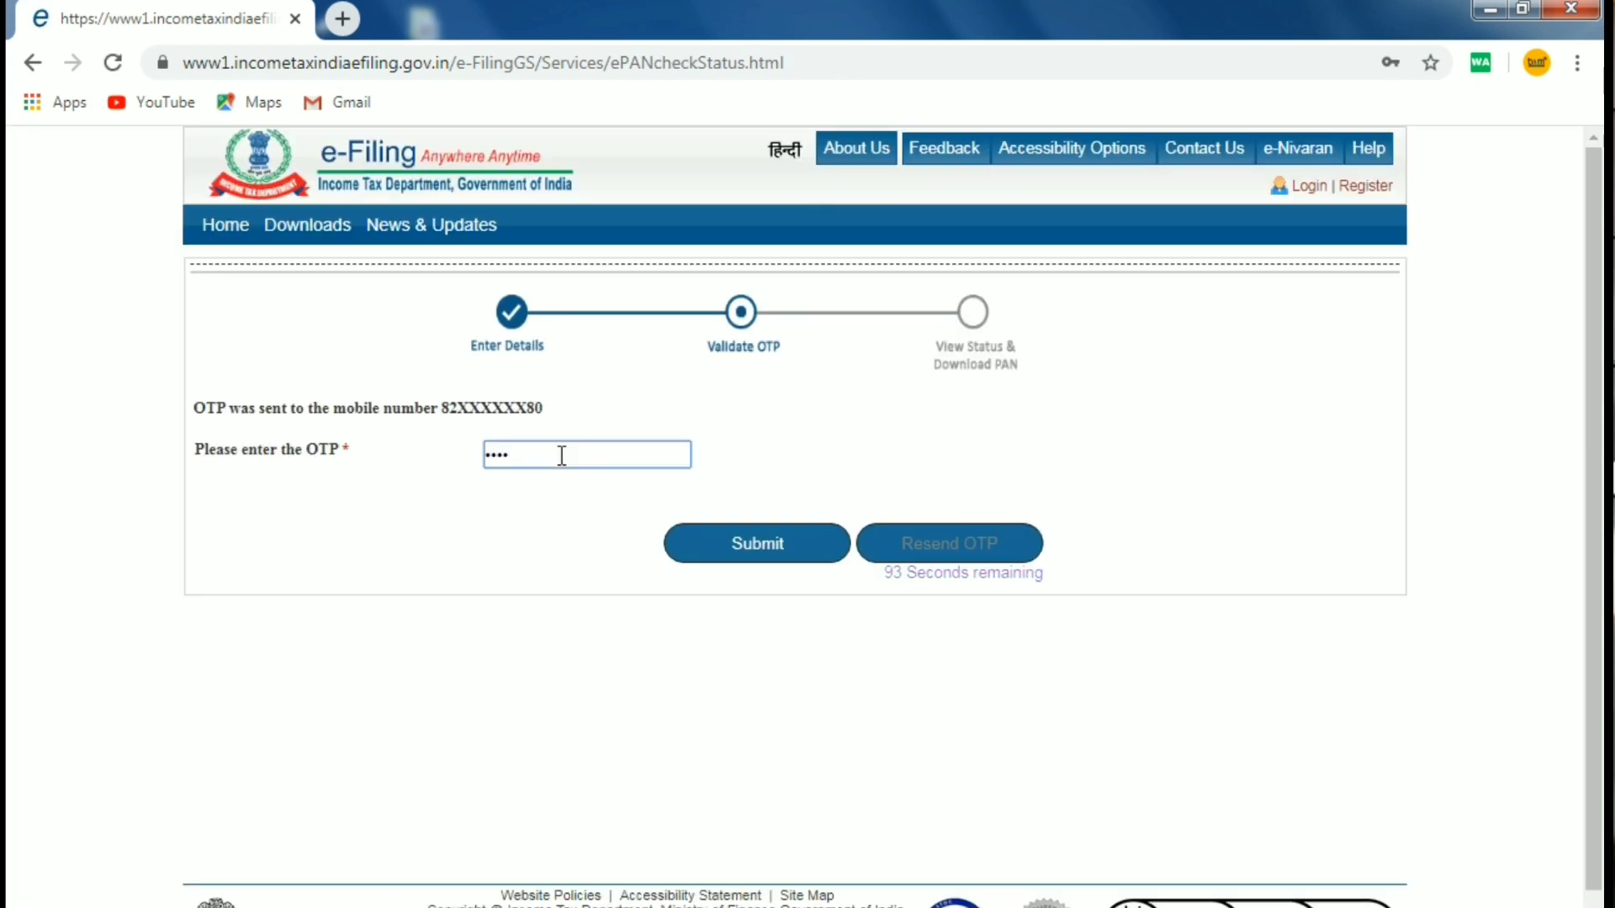
{"action": "type", "text": "**"}
{"action": "key", "text": "Return"}
{"action": "left_click", "coordinate": [797, 504]}
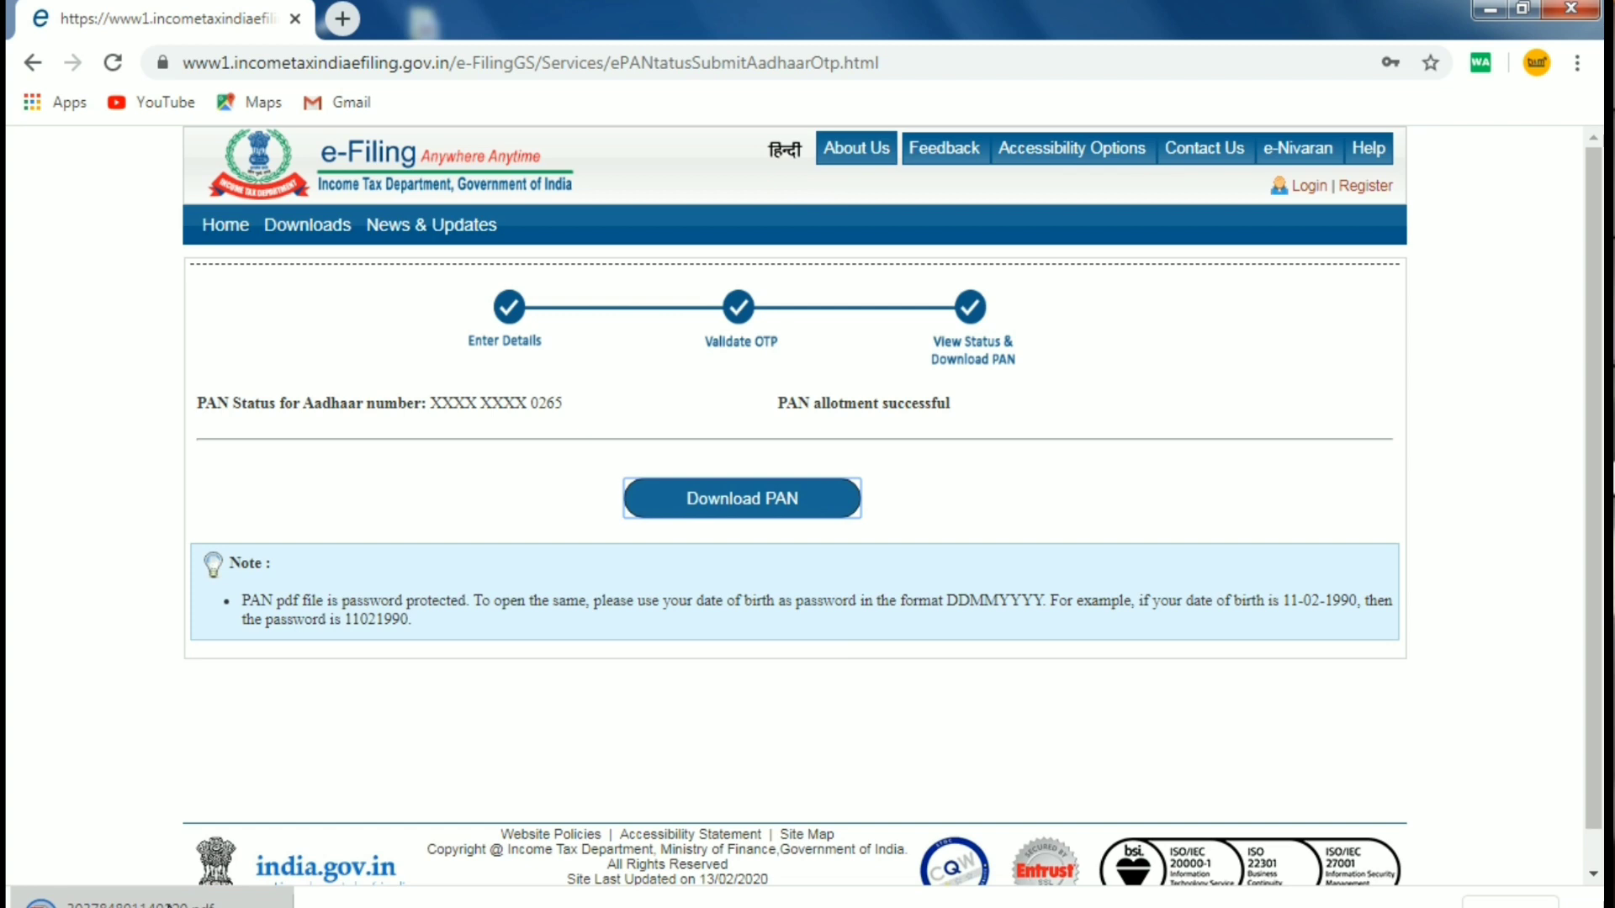
Open the downloaded PAN PDF, unlock it with the DDMMYYYY date-of-birth password, and scroll to the card
{"action": "left_click", "coordinate": [126, 902]}
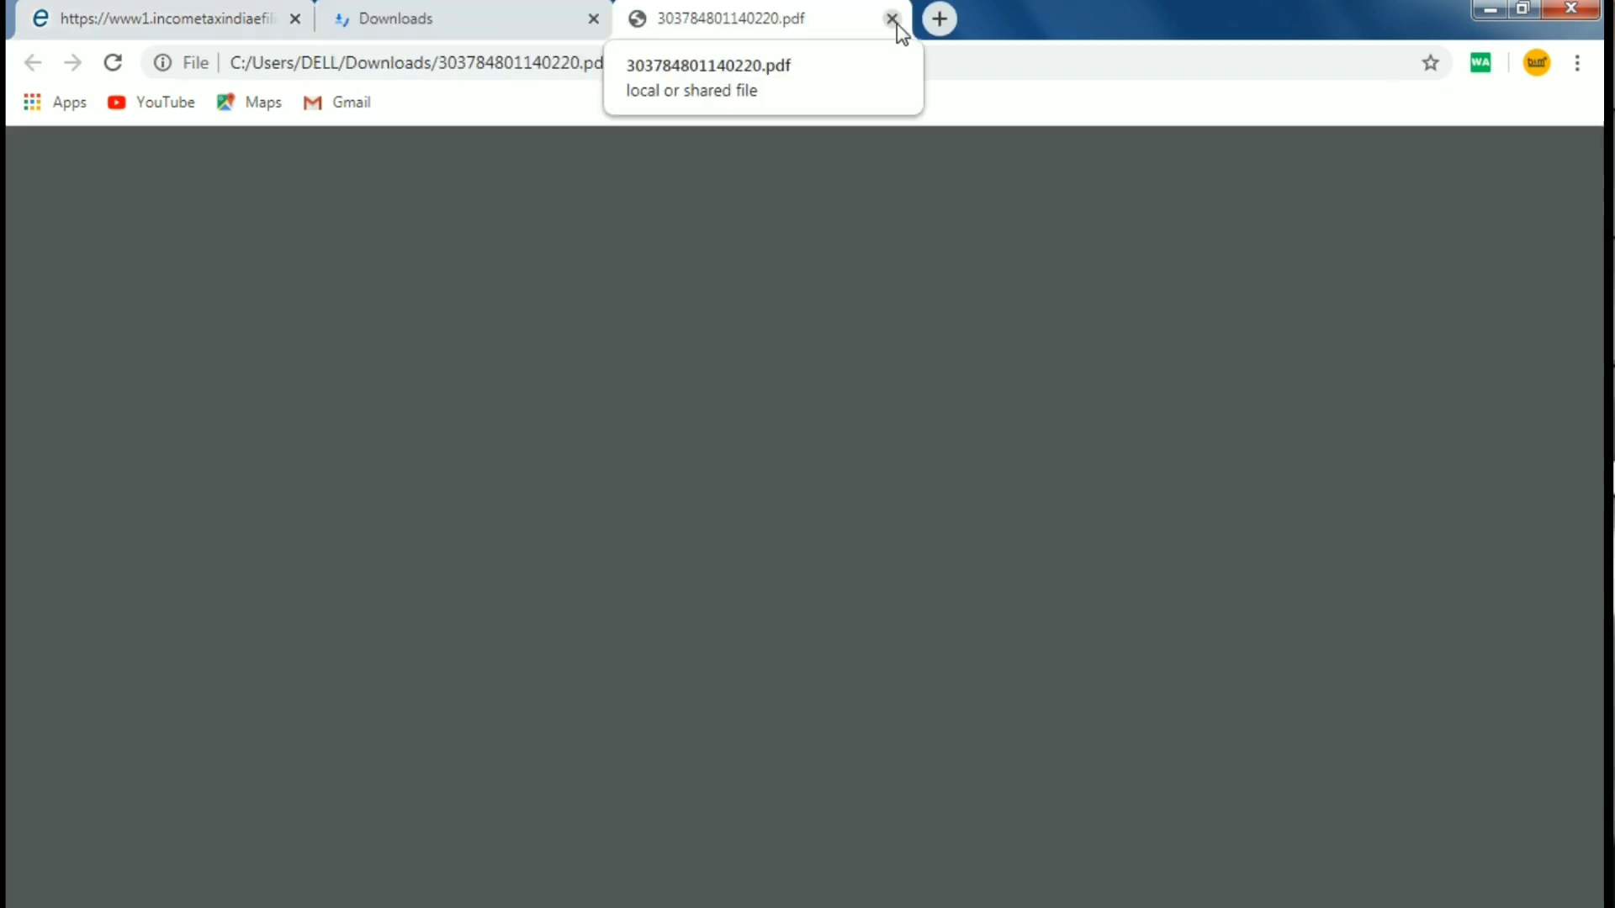
{"action": "left_click", "coordinate": [894, 19]}
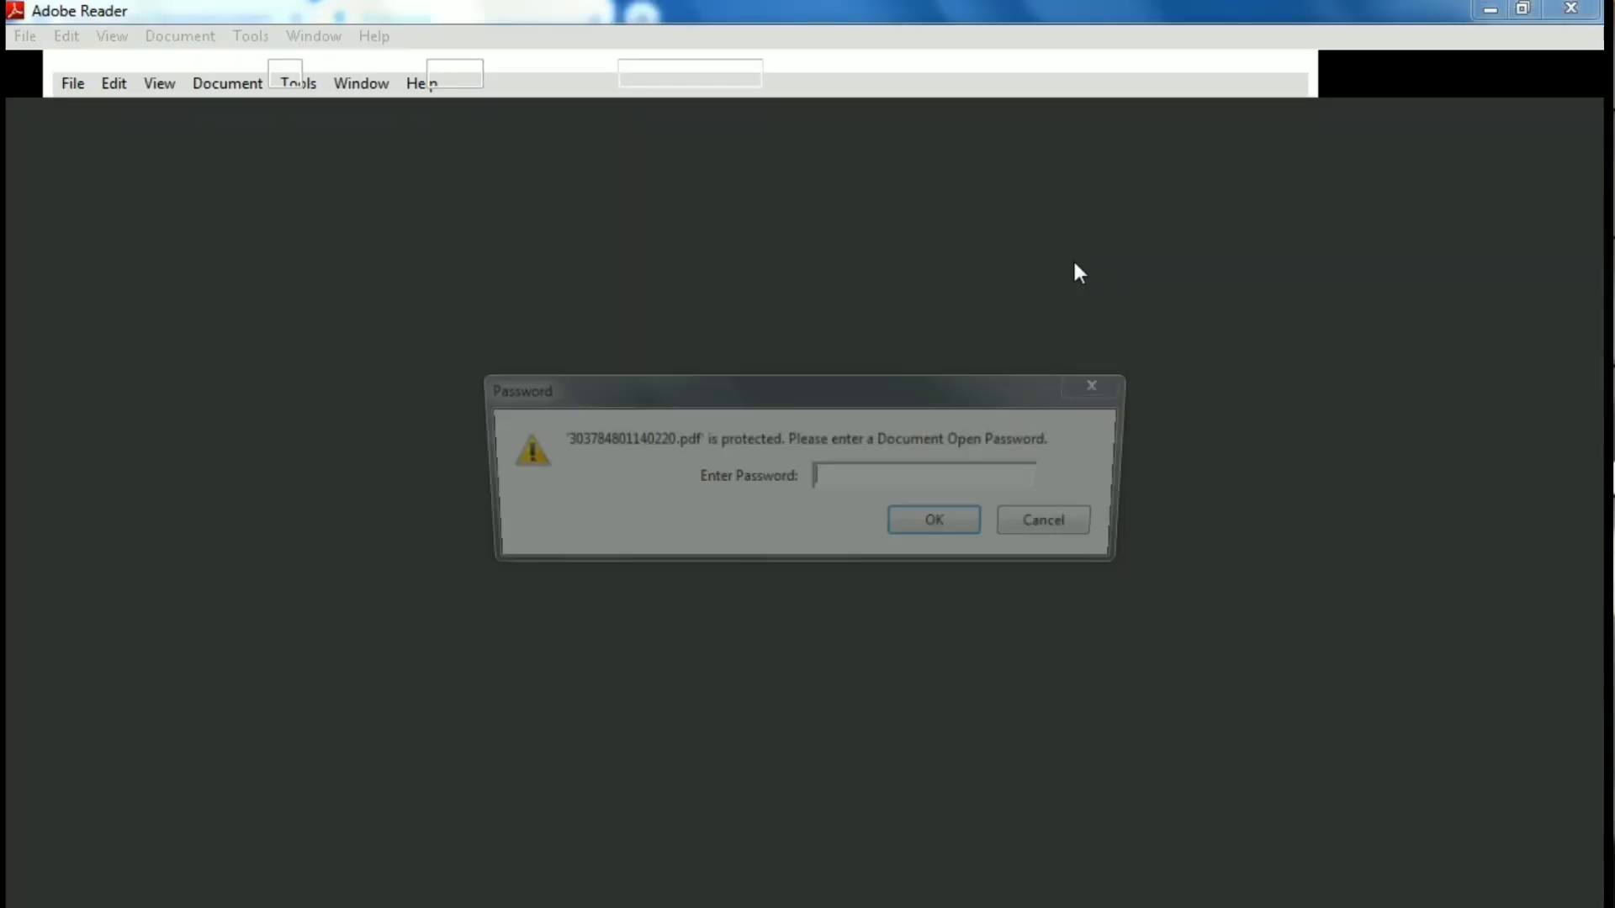
{"action": "left_click", "coordinate": [937, 478]}
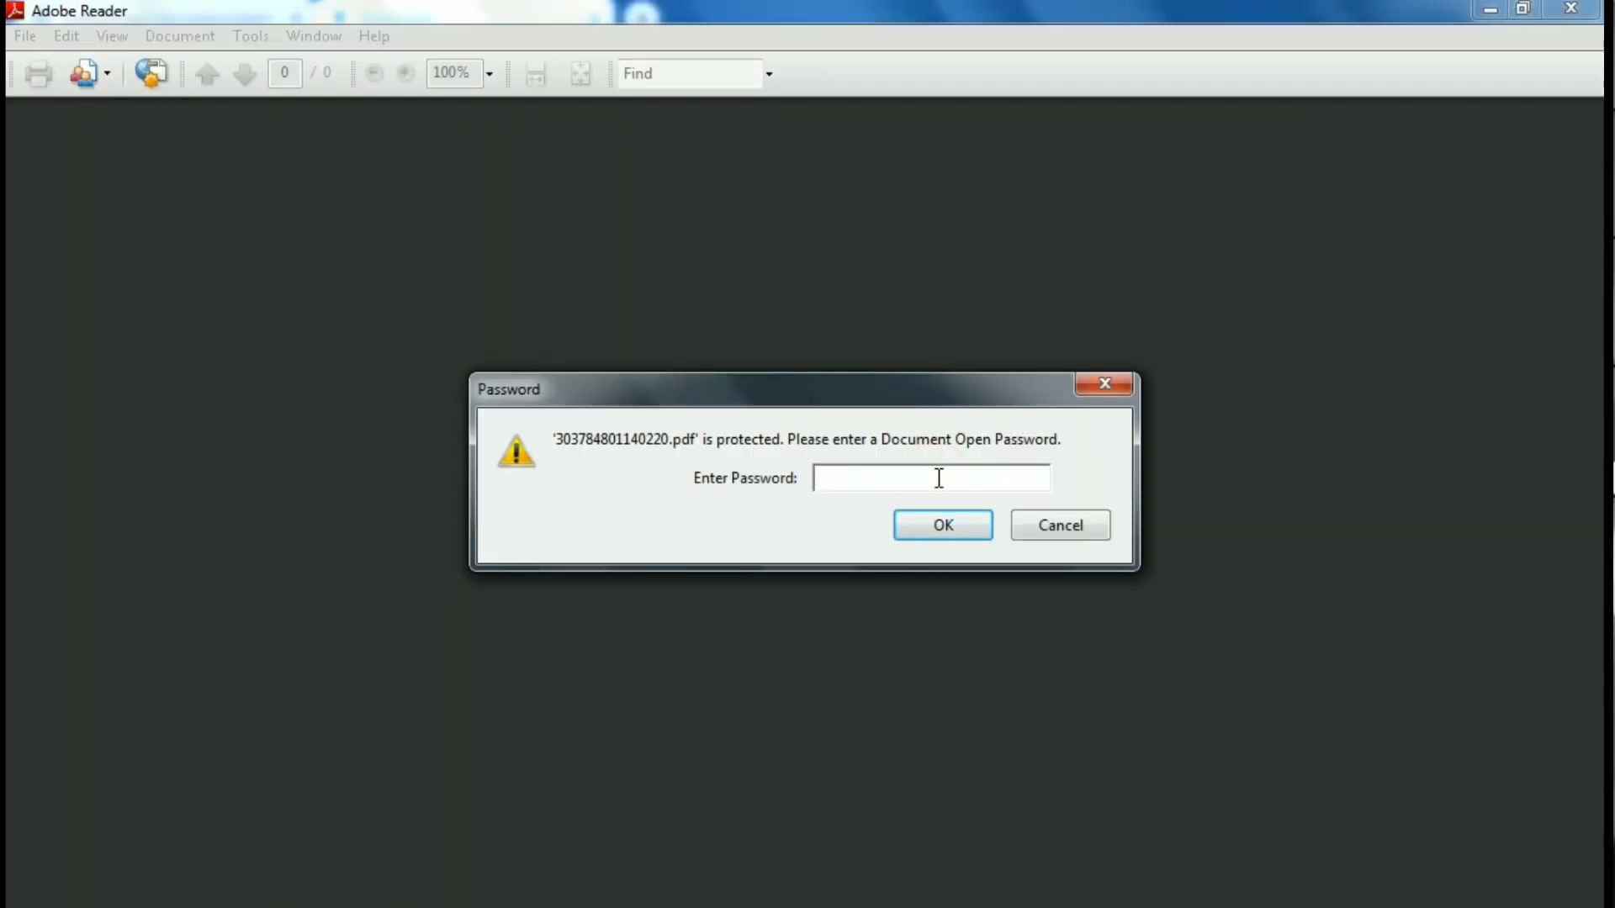
{"action": "type", "text": "********"}
{"action": "left_click", "coordinate": [962, 535]}
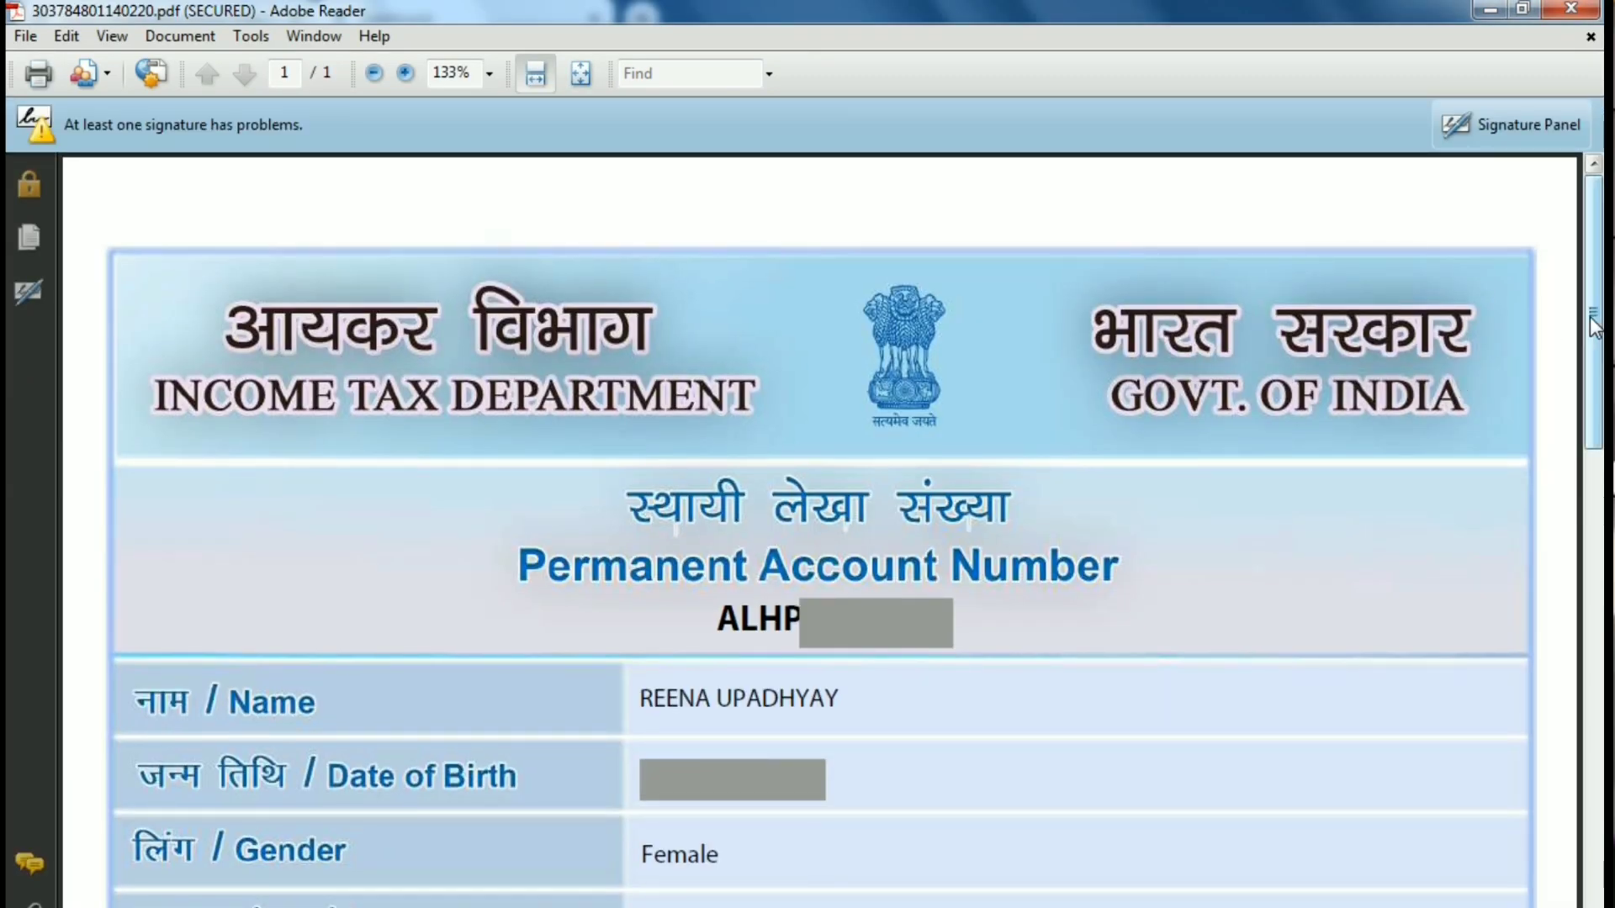
{"action": "left_click_drag", "start_coordinate": [1594, 323], "coordinate": [1594, 799]}
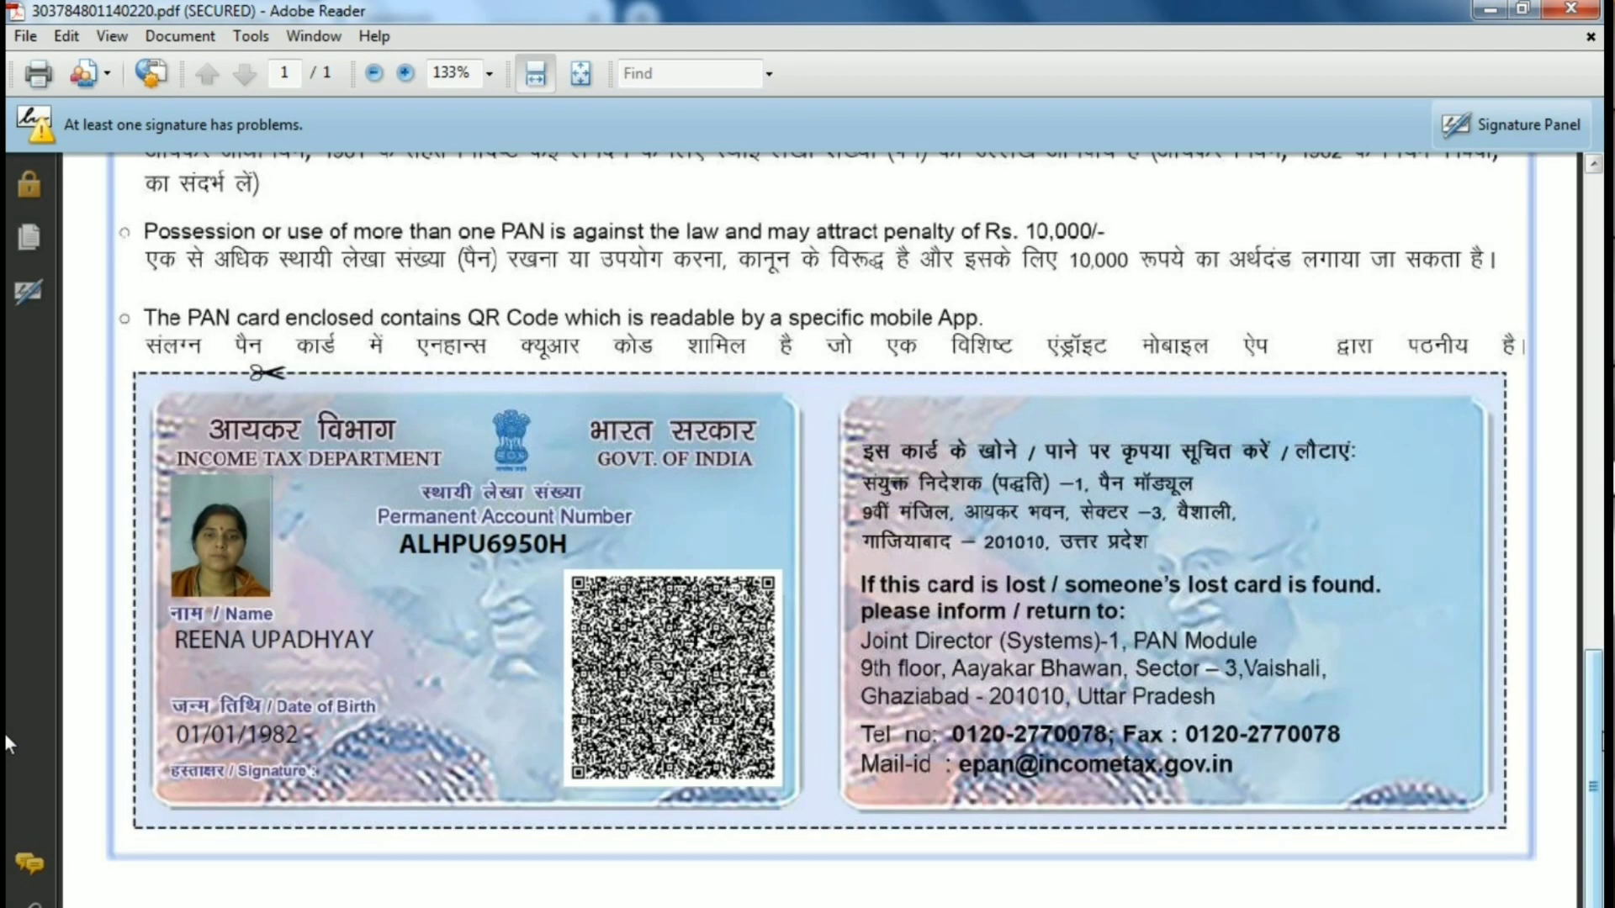